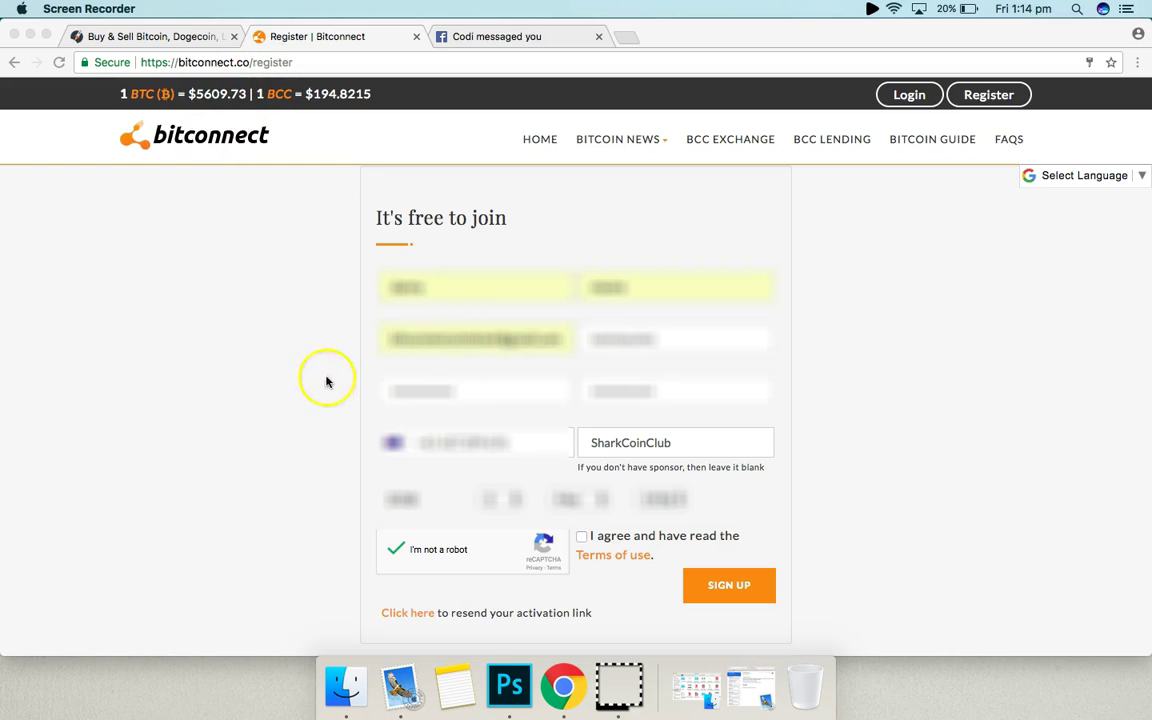
Confirm SharkCoinClub is the sponsor and tick 'I agree and have read the Terms of use'
left_click(692, 439)
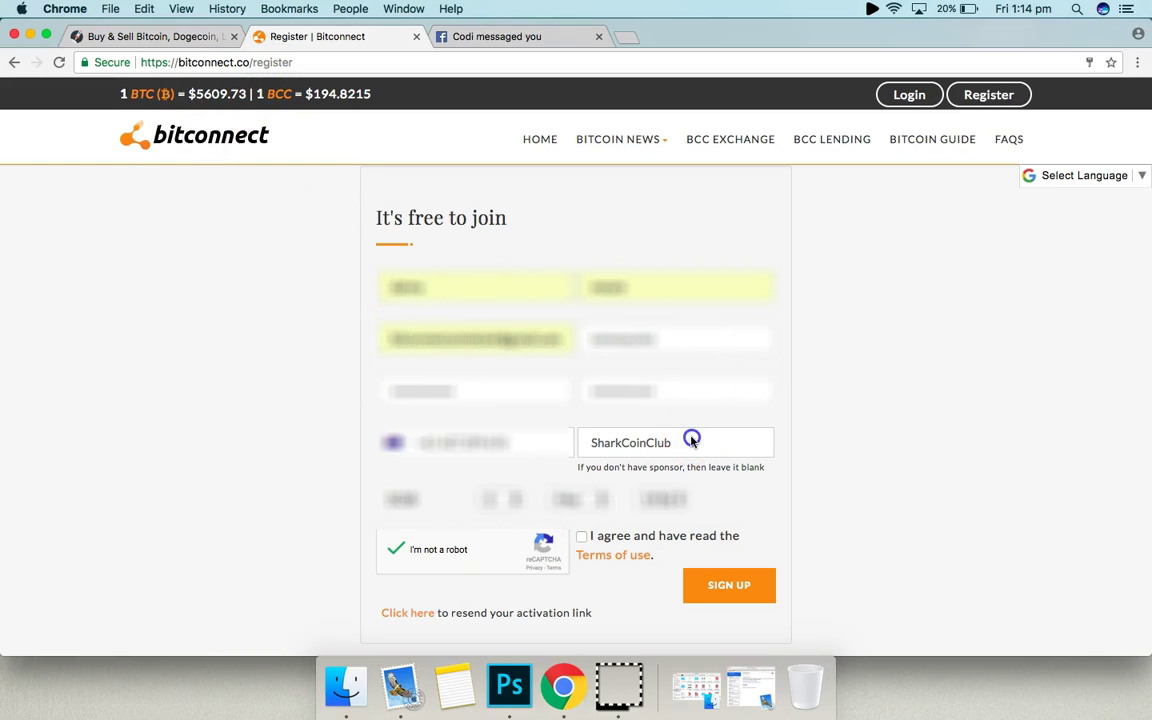
left_click_drag(589, 442, 685, 446)
left_click(601, 446)
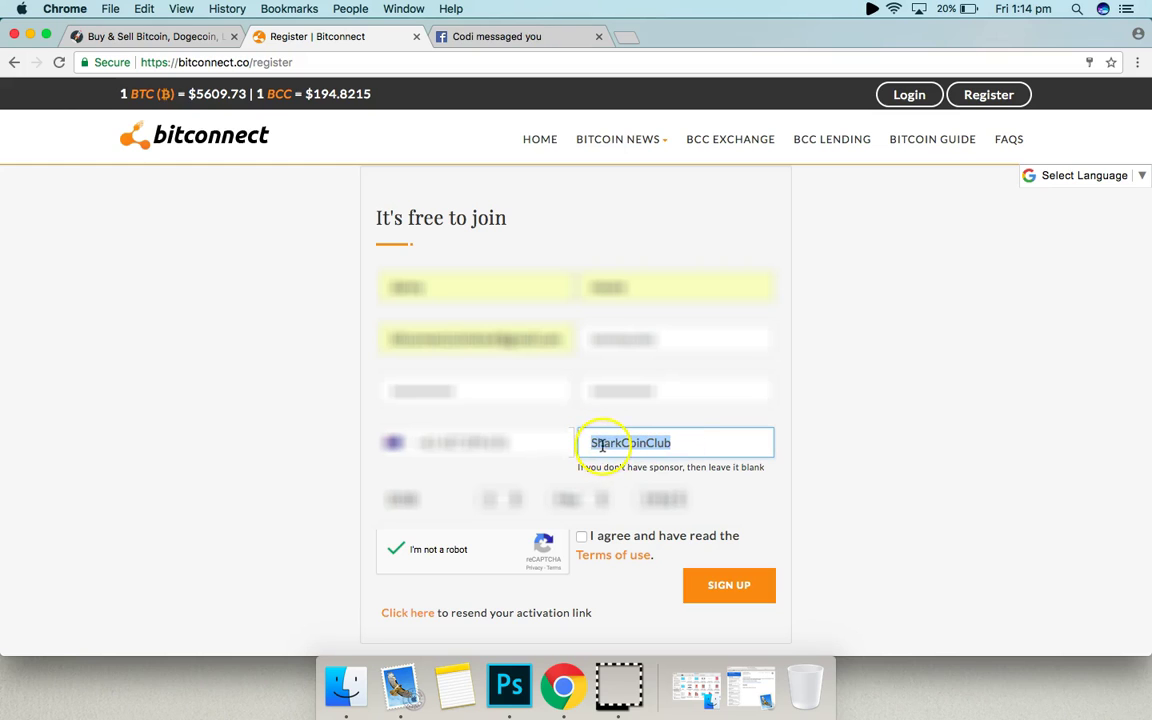
left_click(707, 437)
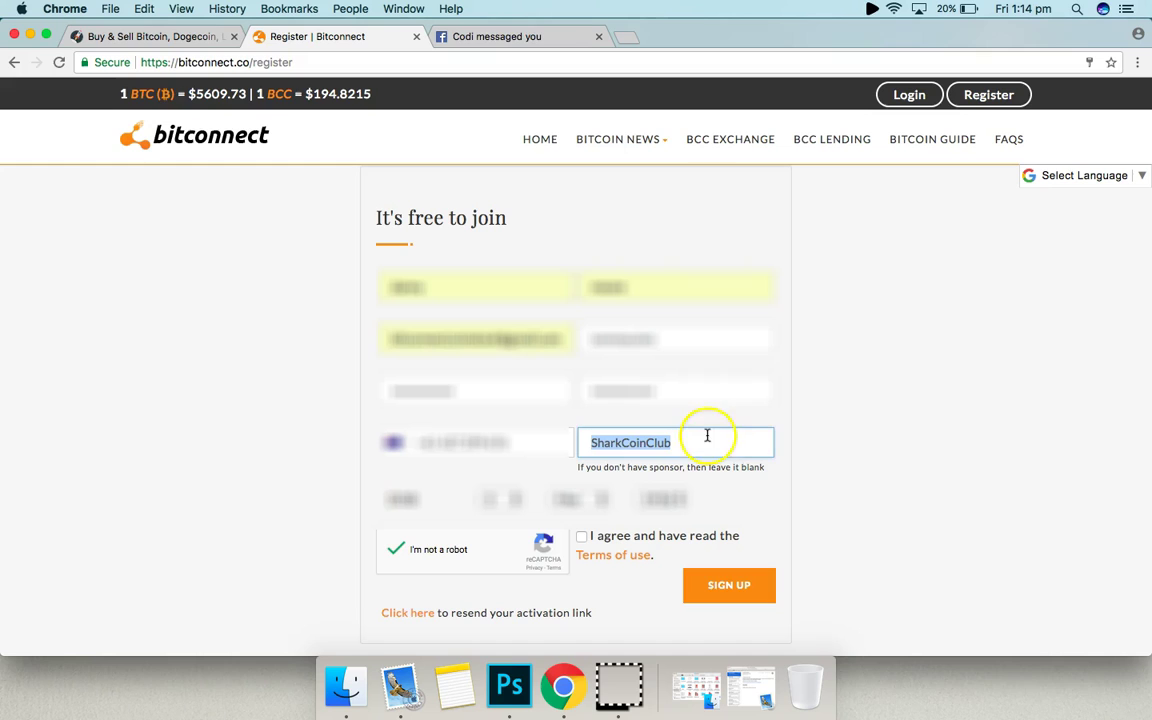
left_click(807, 455)
left_click(581, 537)
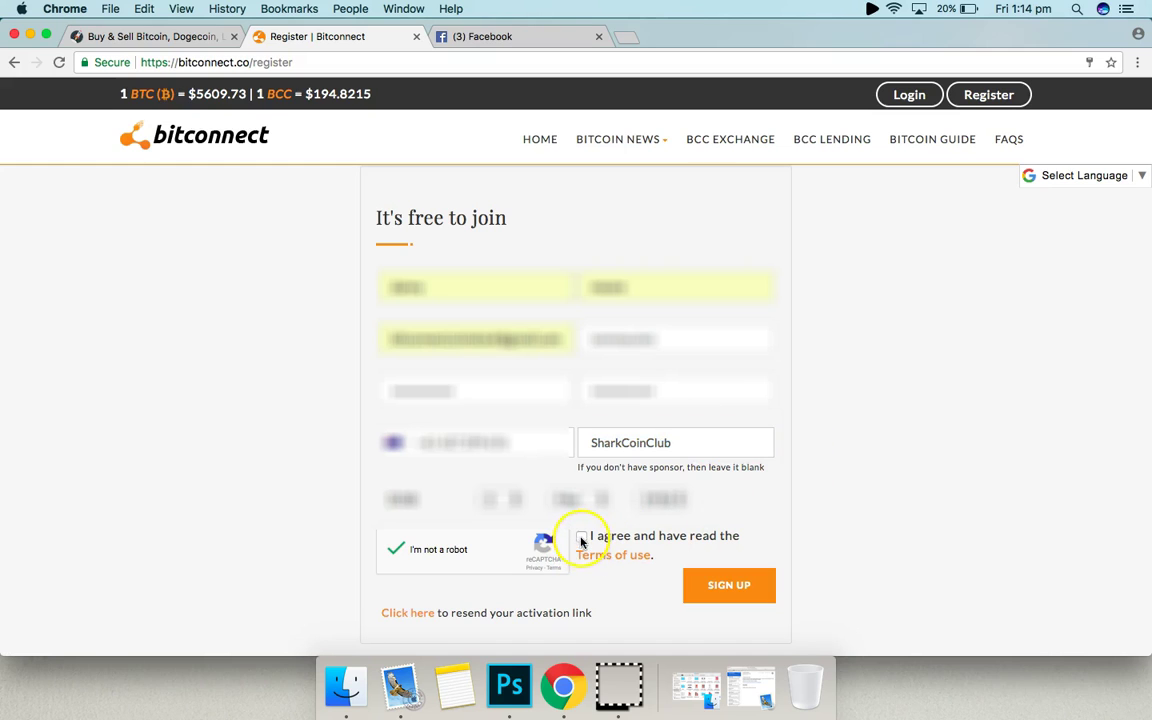
left_click(633, 445)
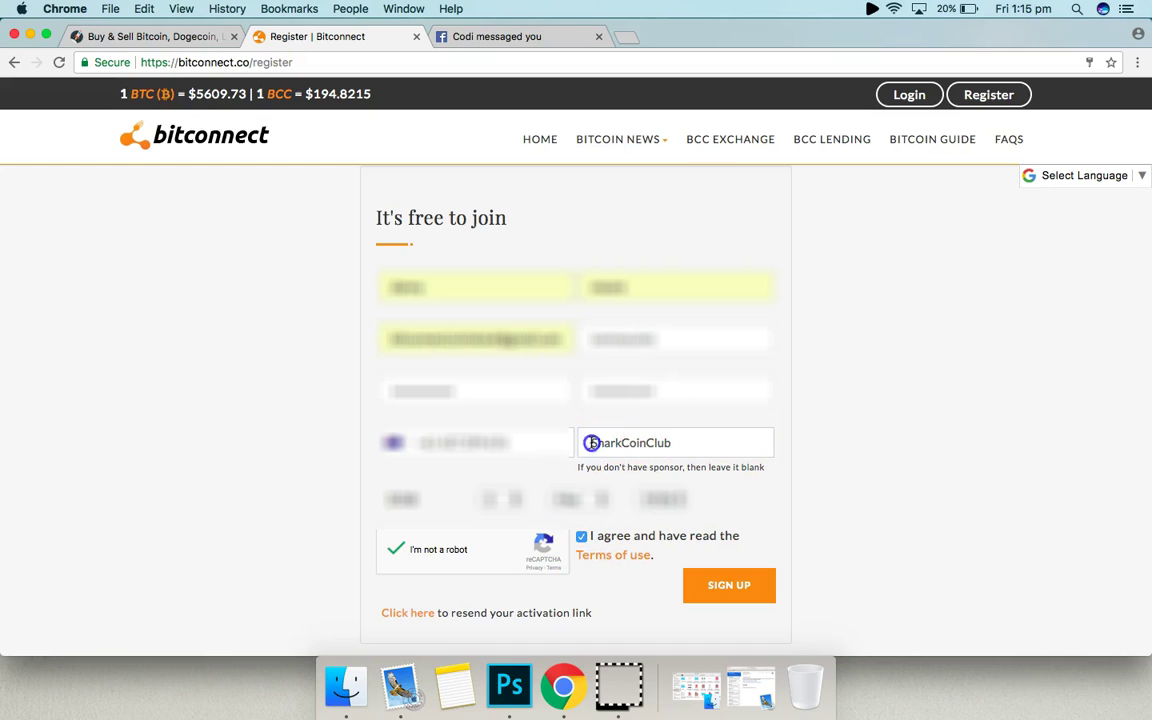
left_click_drag(591, 443, 681, 442)
left_click(818, 451)
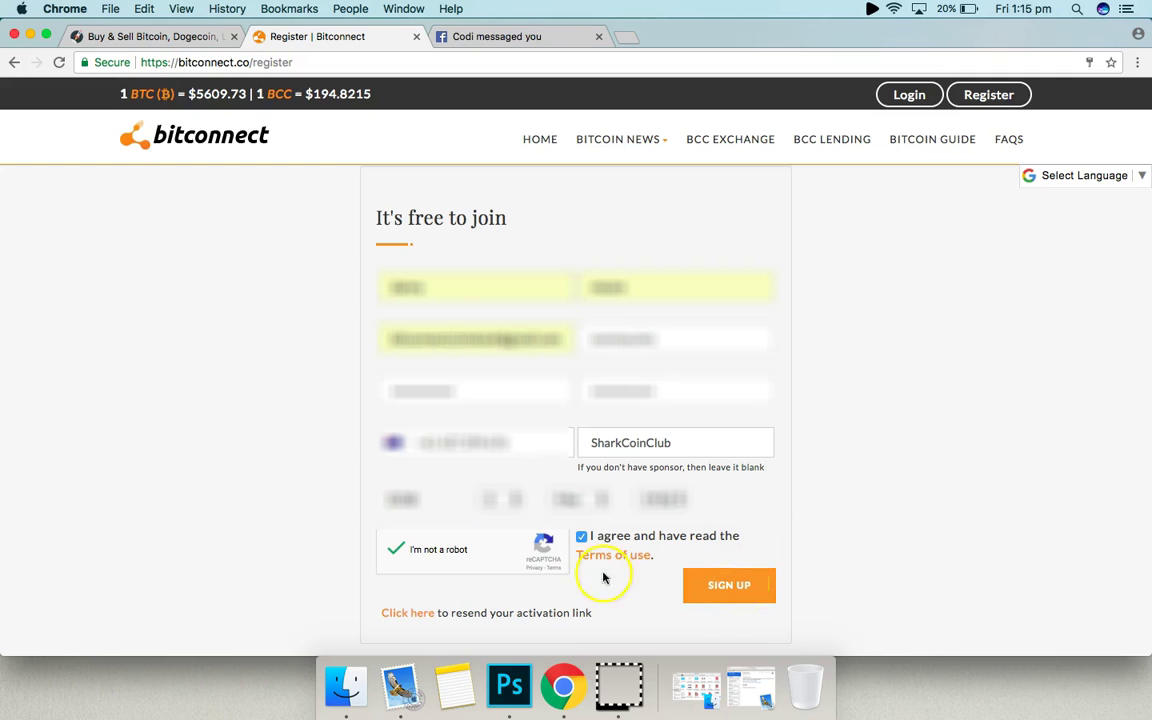
Submit the registration with SIGN UP and scroll through the thank-you confirmation
left_click(729, 598)
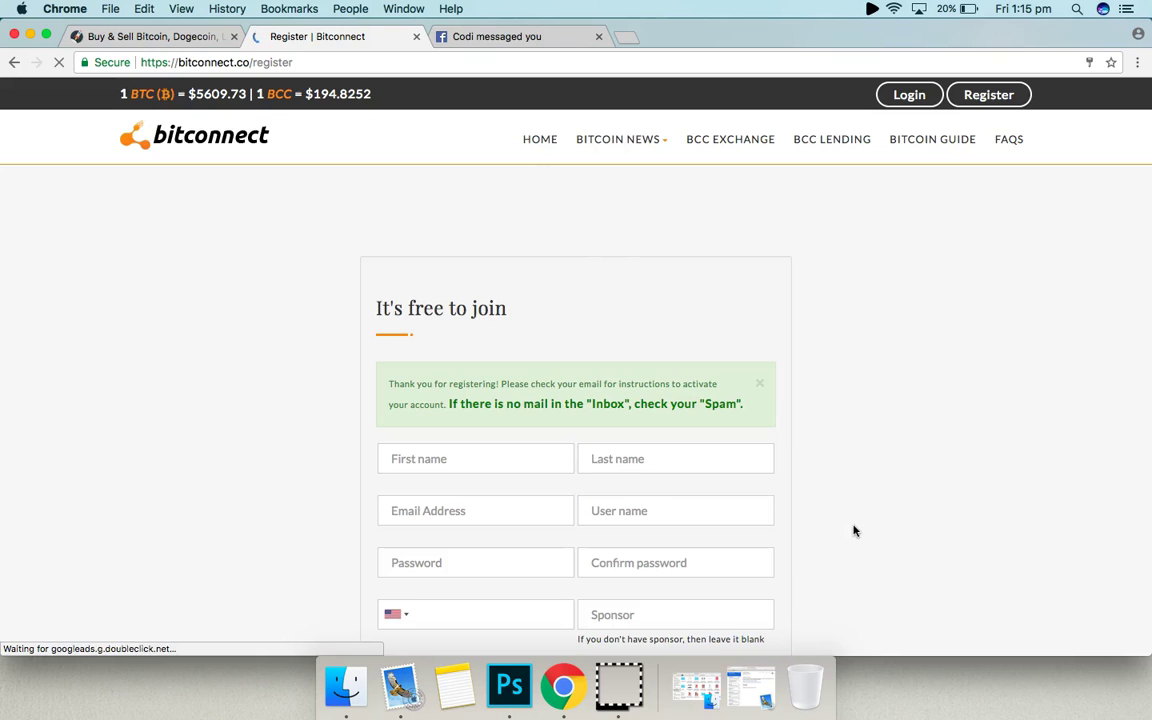
left_click(291, 387)
scroll(291, 387, "down", 2)
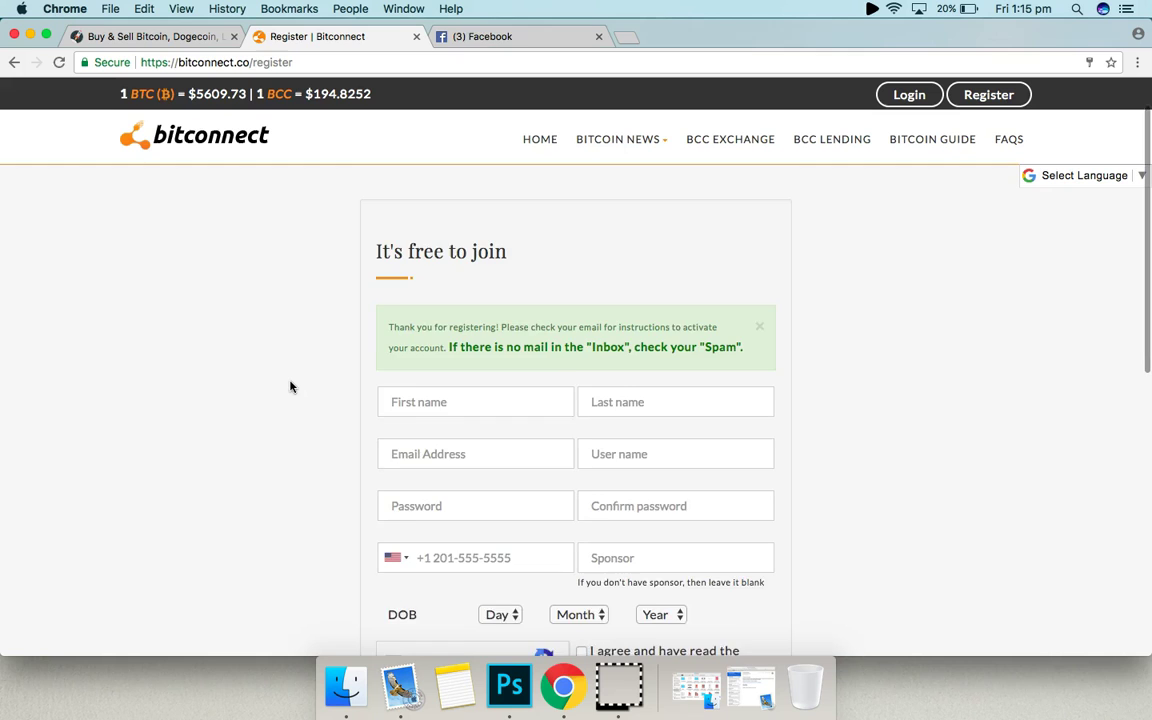
scroll(291, 387, "down", 3)
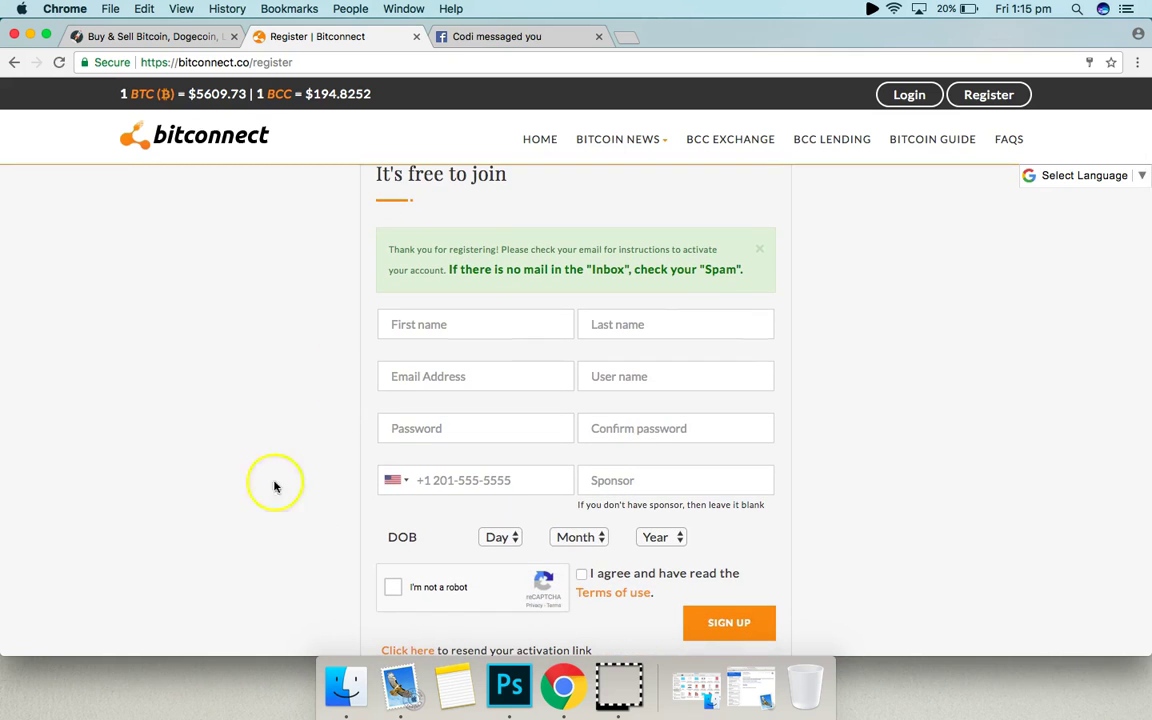
scroll(260, 465, "down", 2)
scroll(242, 447, "up", 5)
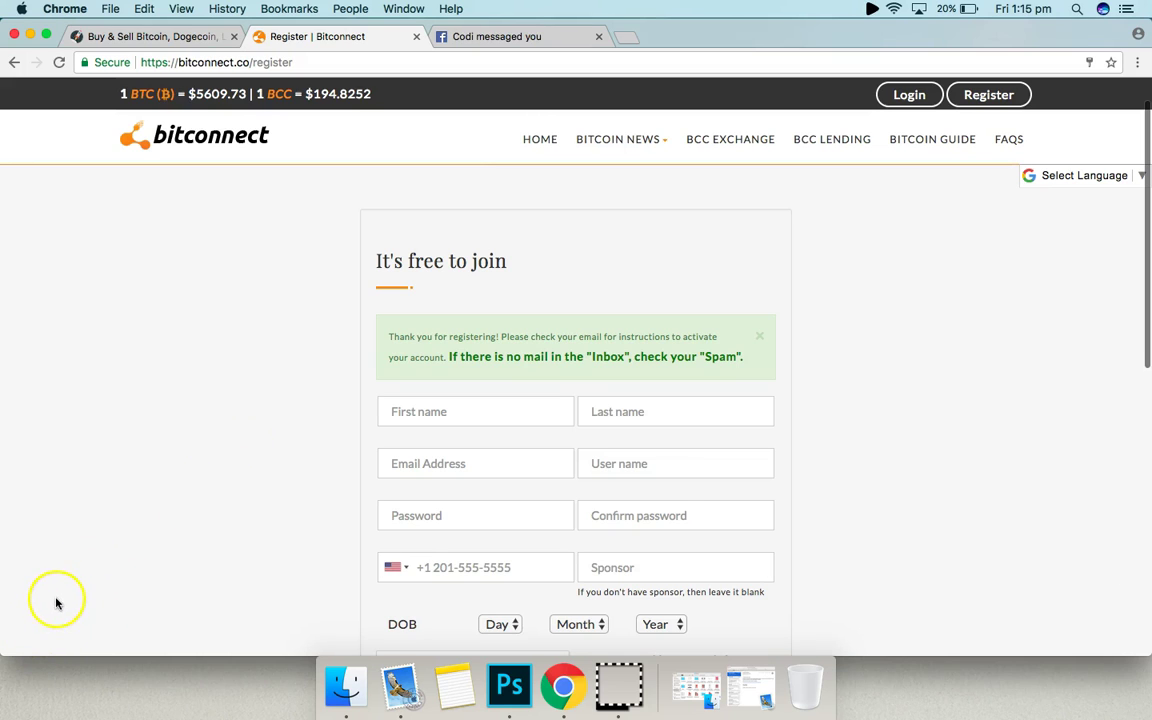
scroll(112, 521, "down", 1)
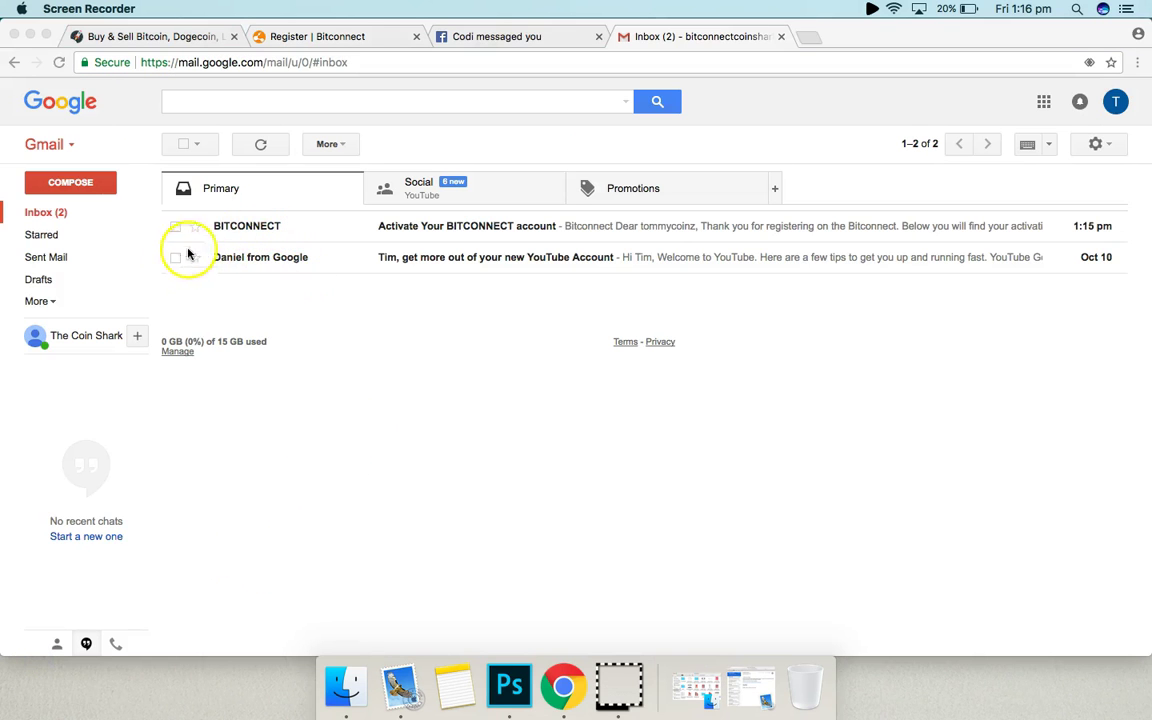
Open the 'Activate Your BITCONNECT account' email and scroll down to its Activation Link
left_click(244, 226)
left_click(266, 230)
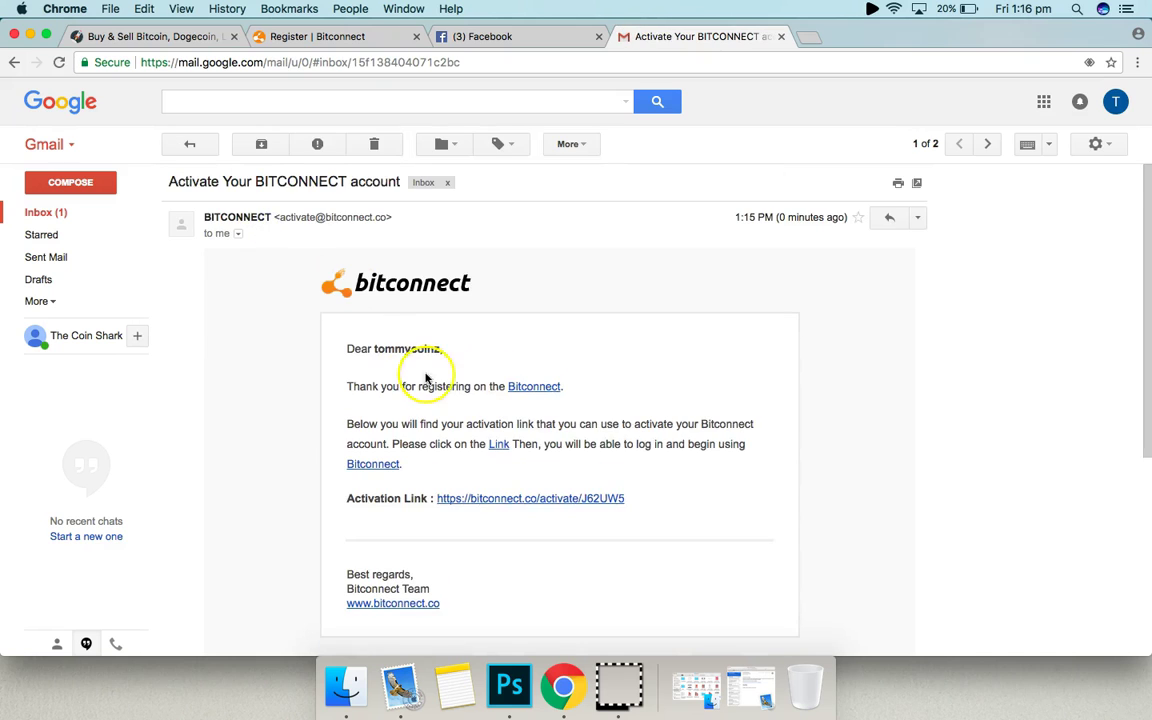
scroll(500, 375, "down", 2)
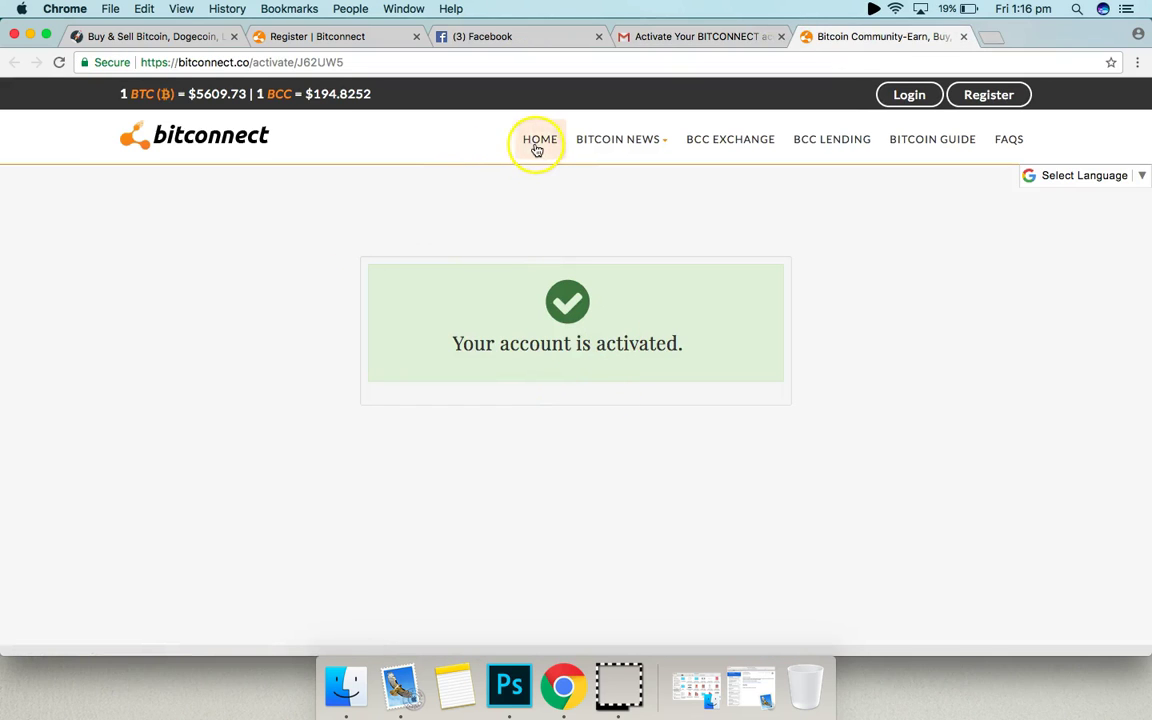
Go from the Bitconnect home page to Login and enter the account email and password
left_click(539, 142)
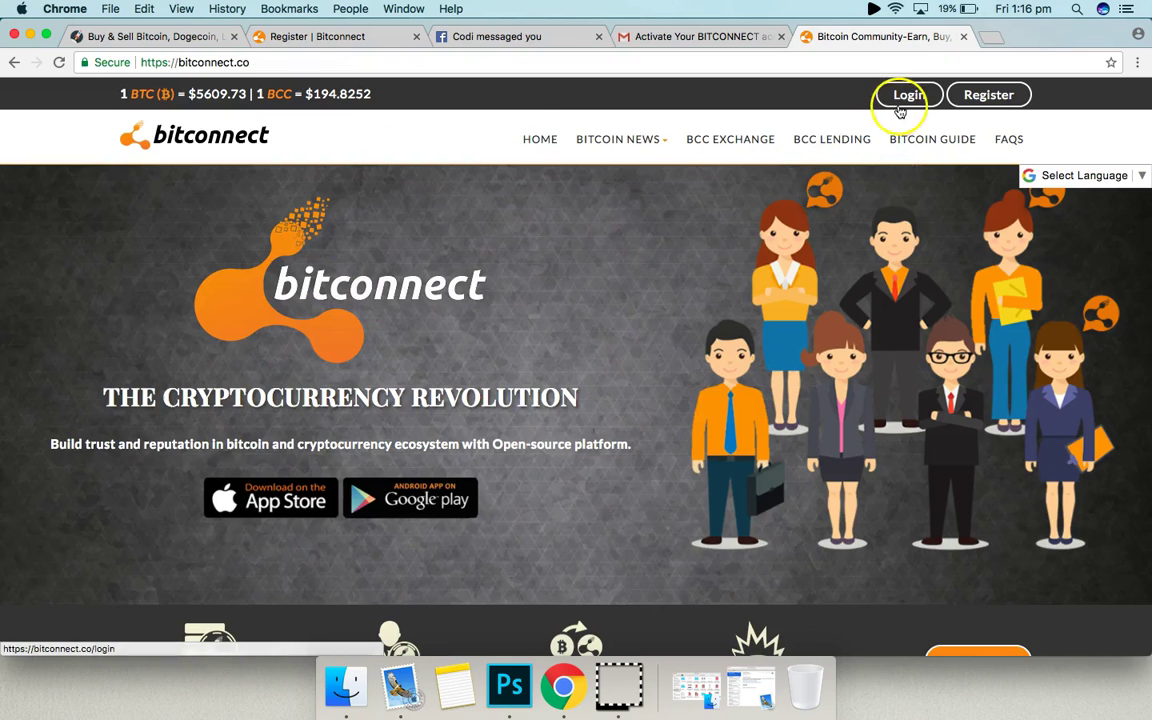
left_click(906, 95)
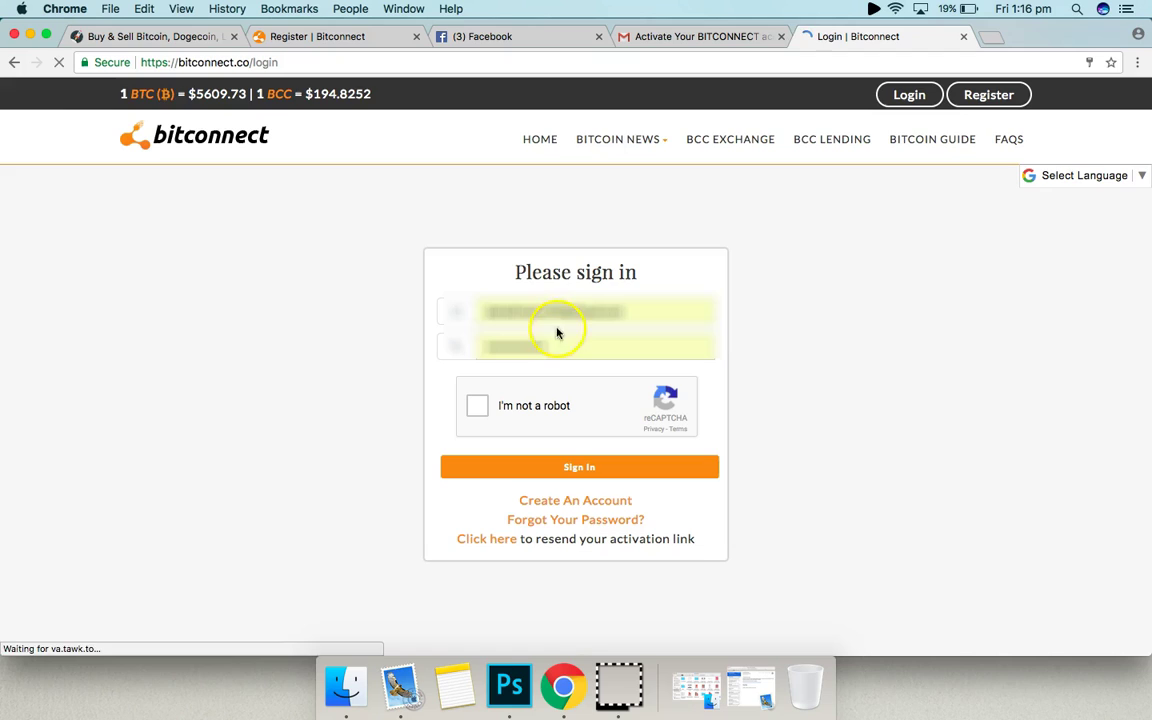
triple_click(574, 307)
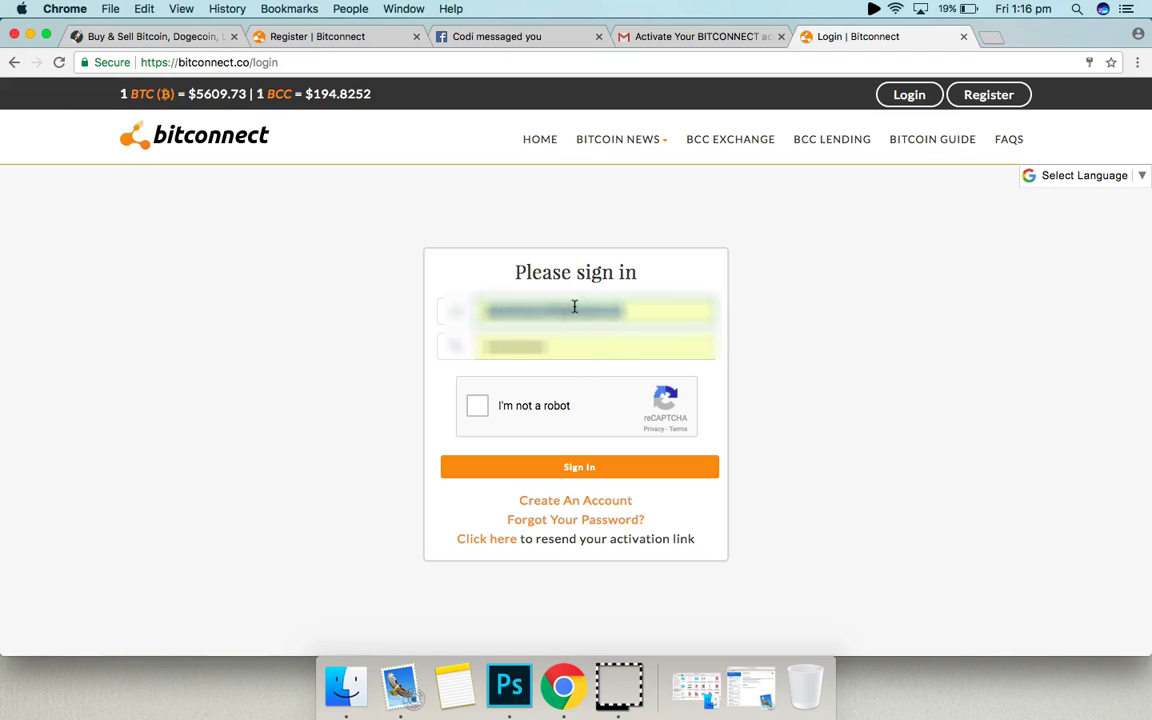
key("BackSpace")
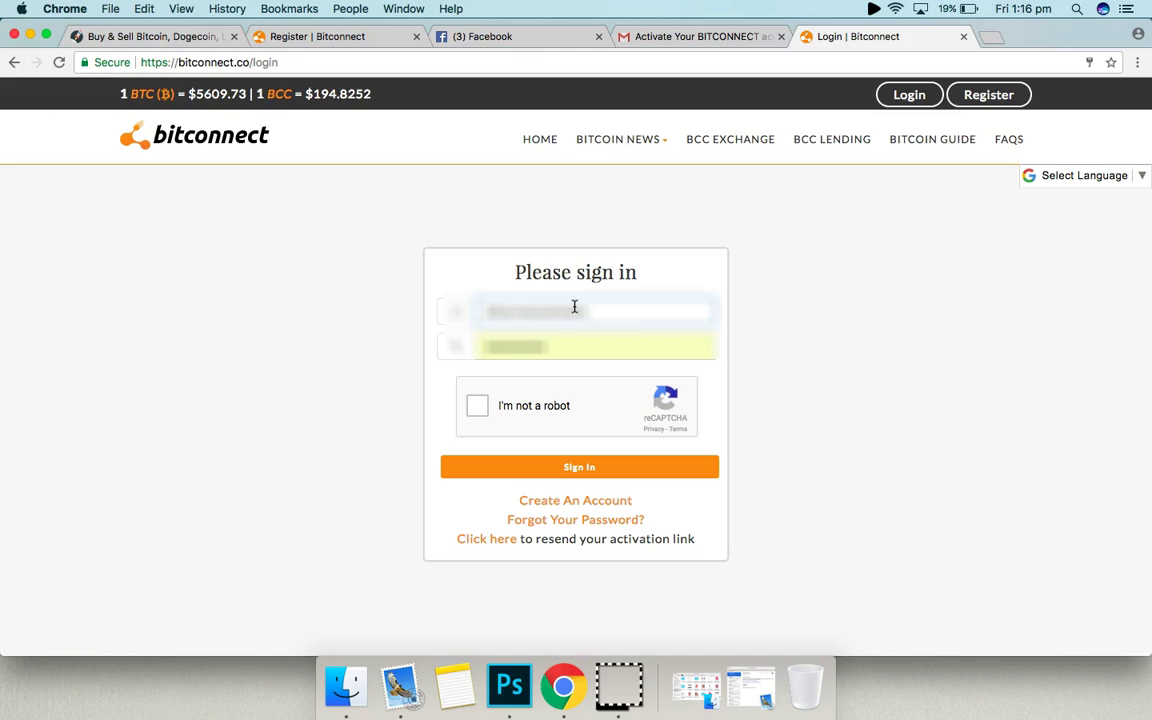
type("@gmail")
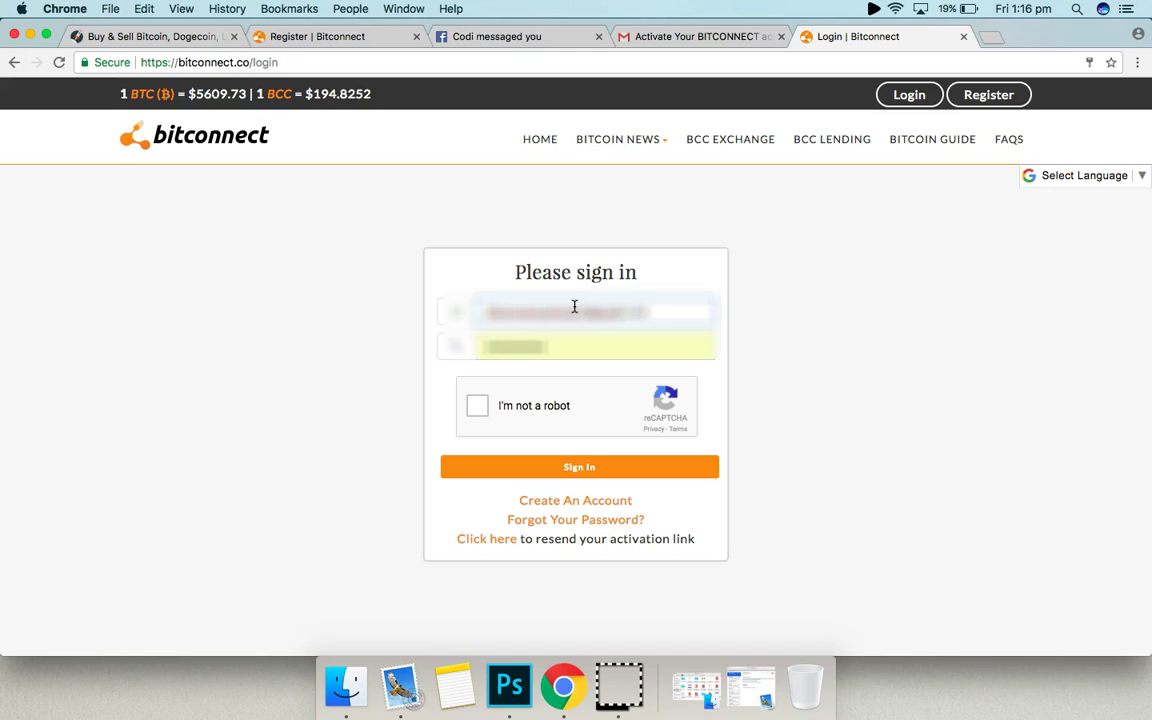
key("Tab")
type("**")
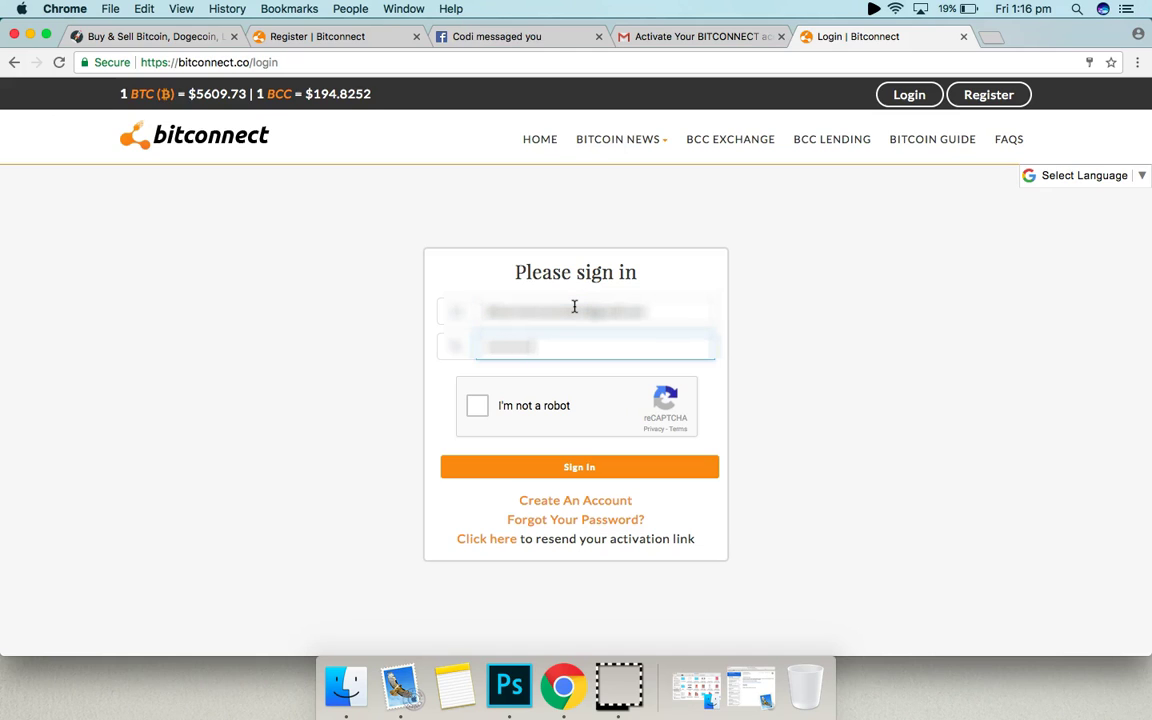
Pass the reCAPTCHA by picking the three street-sign tiles, then sign in
left_click(479, 407)
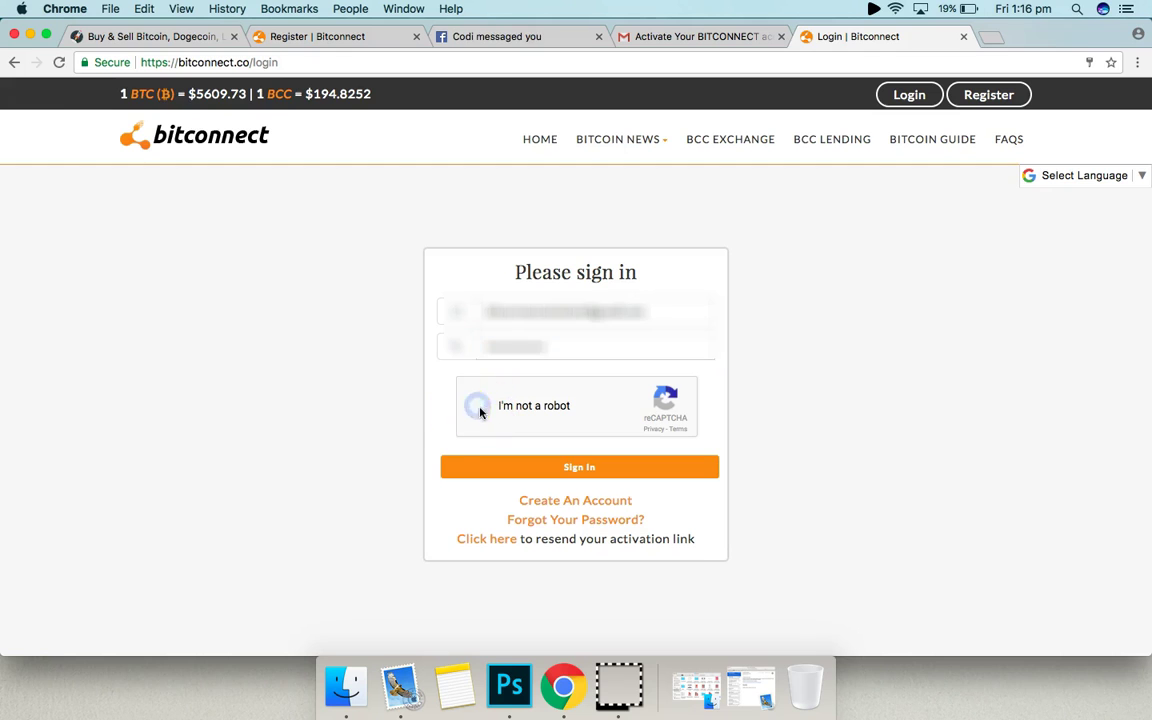
left_click(528, 327)
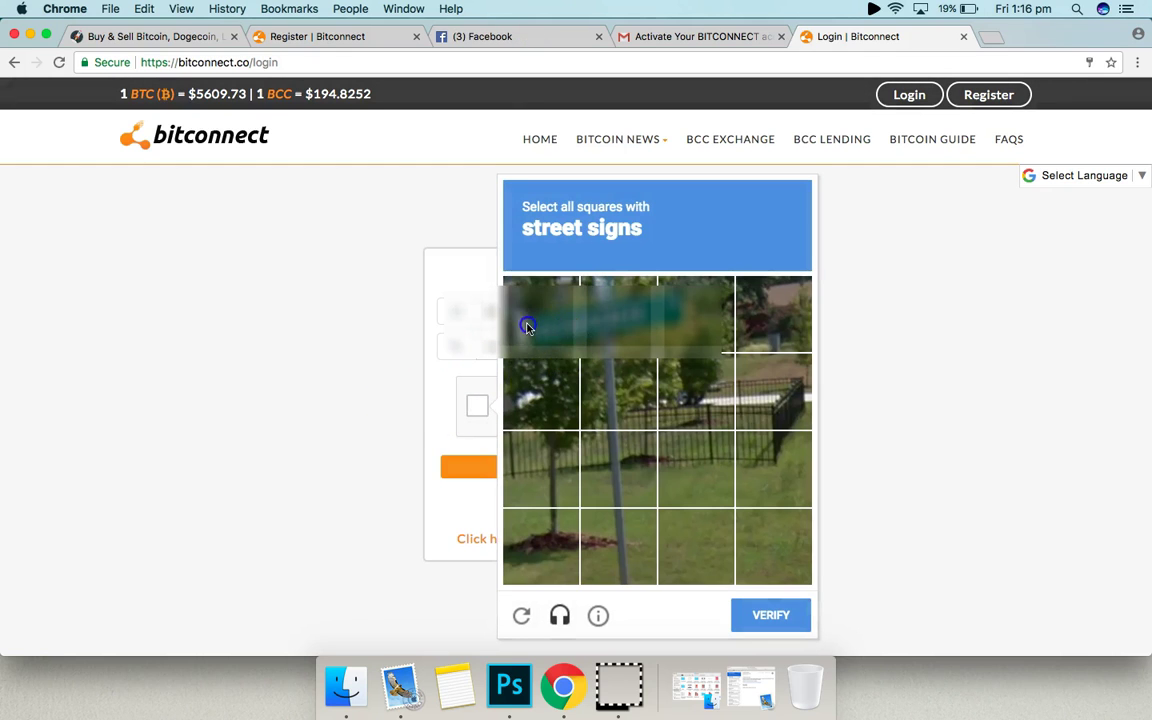
left_click(597, 321)
left_click(671, 321)
left_click(768, 618)
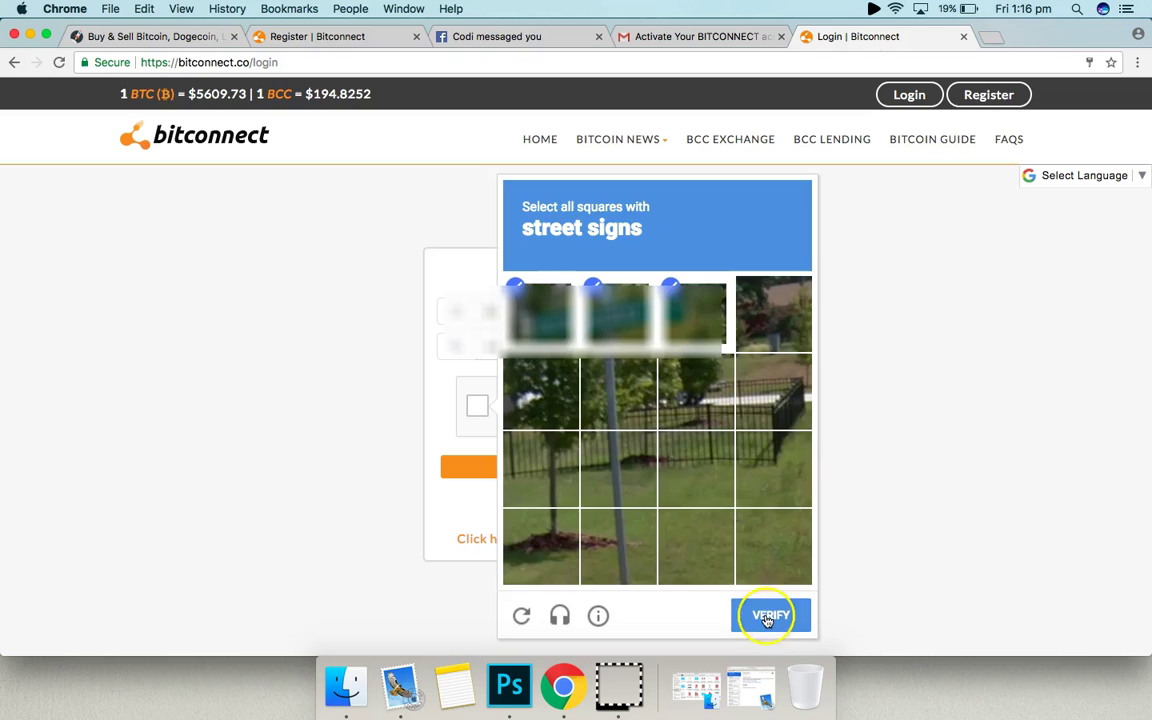
left_click(569, 474)
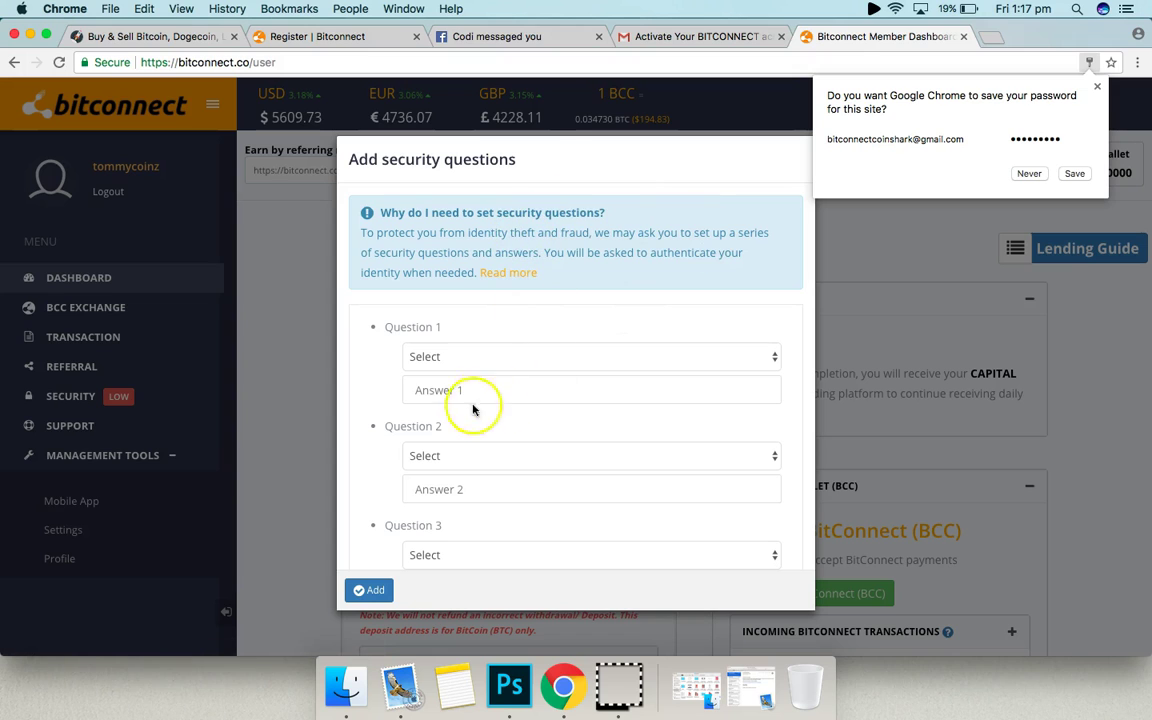
Set Question 1 to 'Who was your childhood hero?' answered 'superman', and Question 2 to childhood nickname
left_click(478, 360)
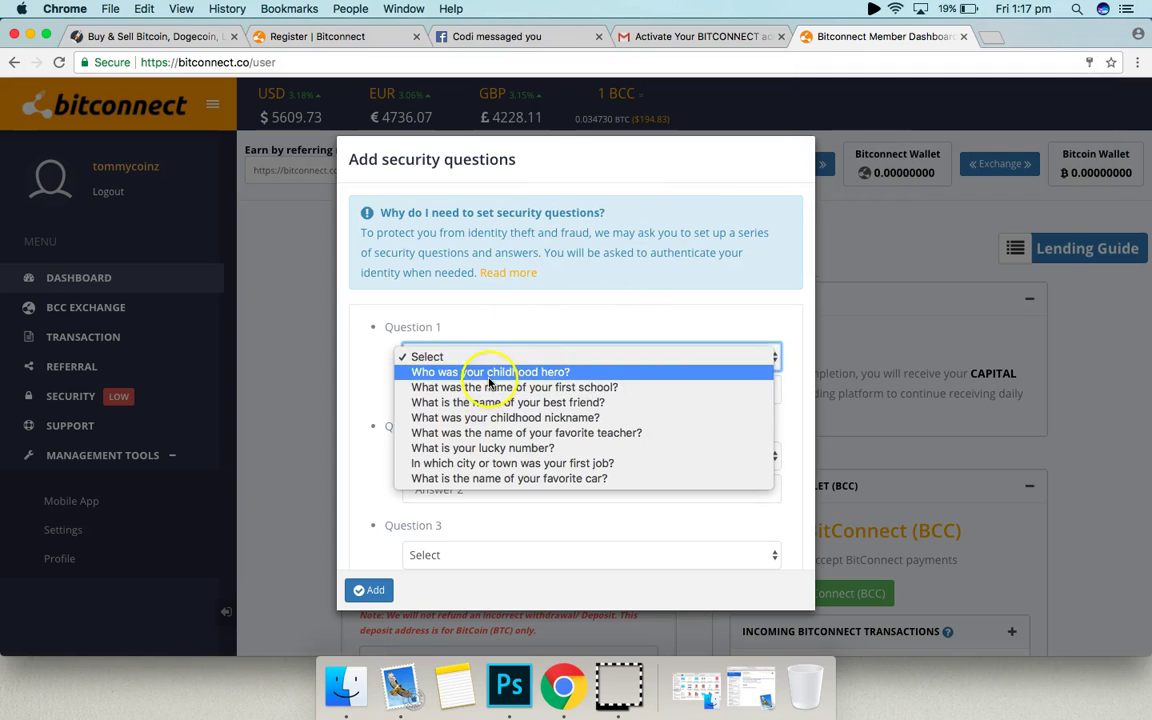
left_click(489, 374)
left_click(491, 392)
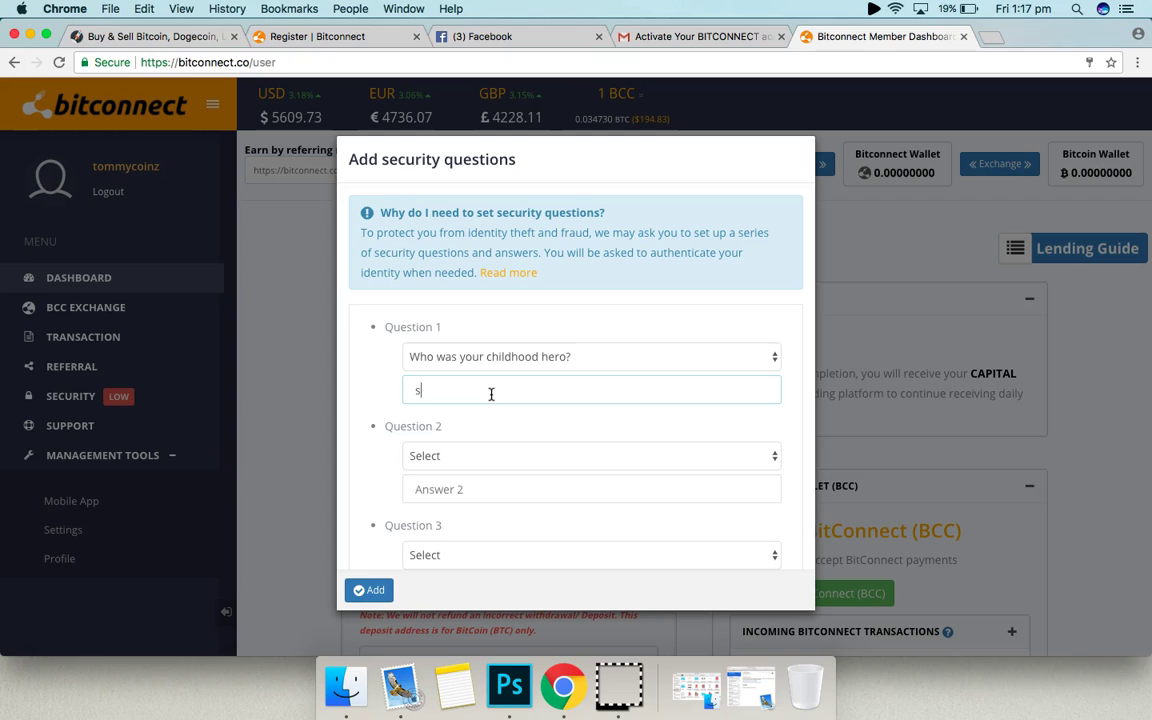
type("superman")
key("Tab")
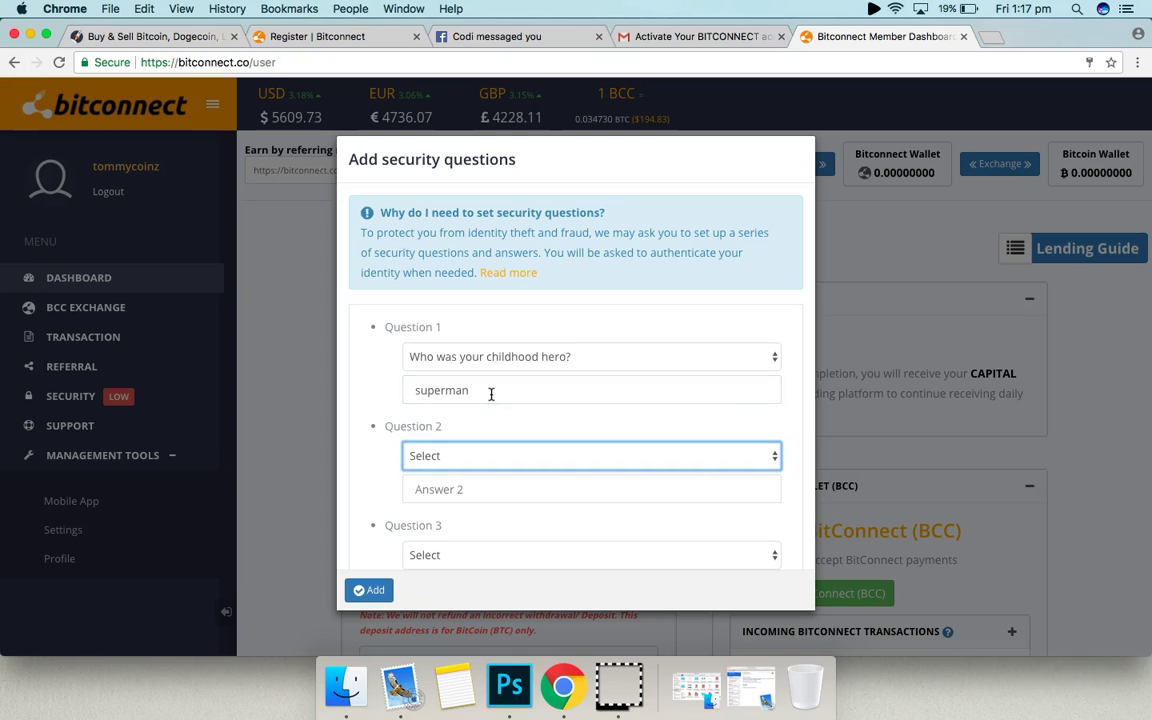
left_click(522, 455)
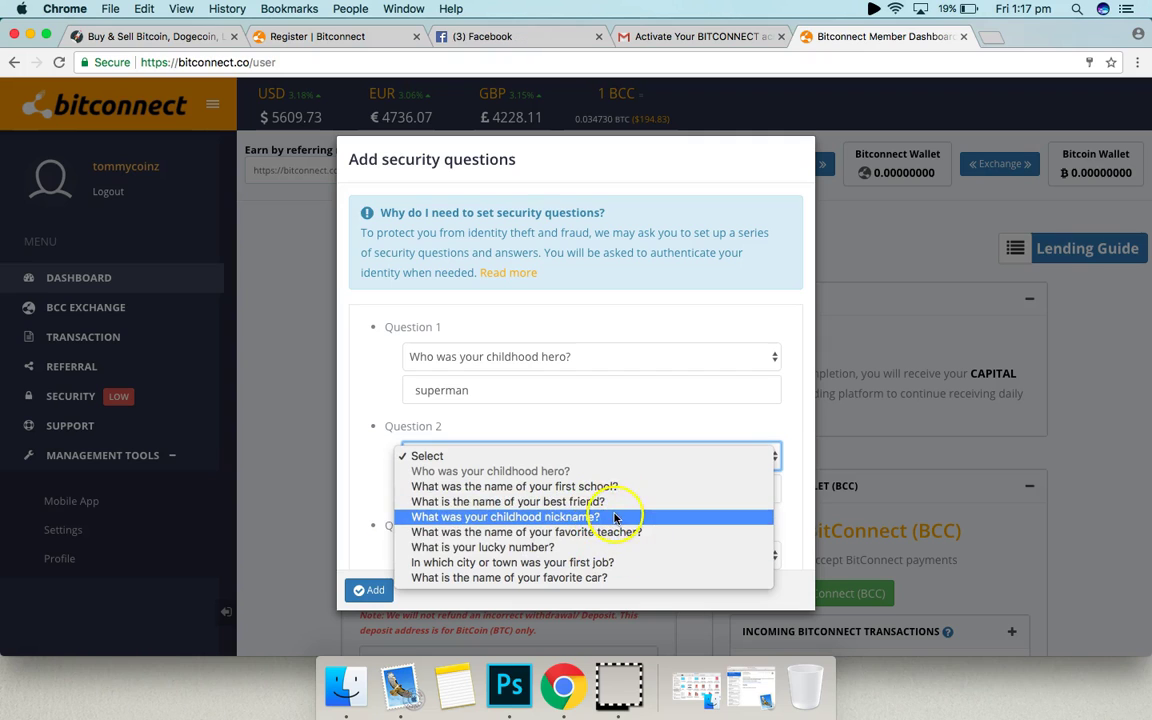
left_click(550, 516)
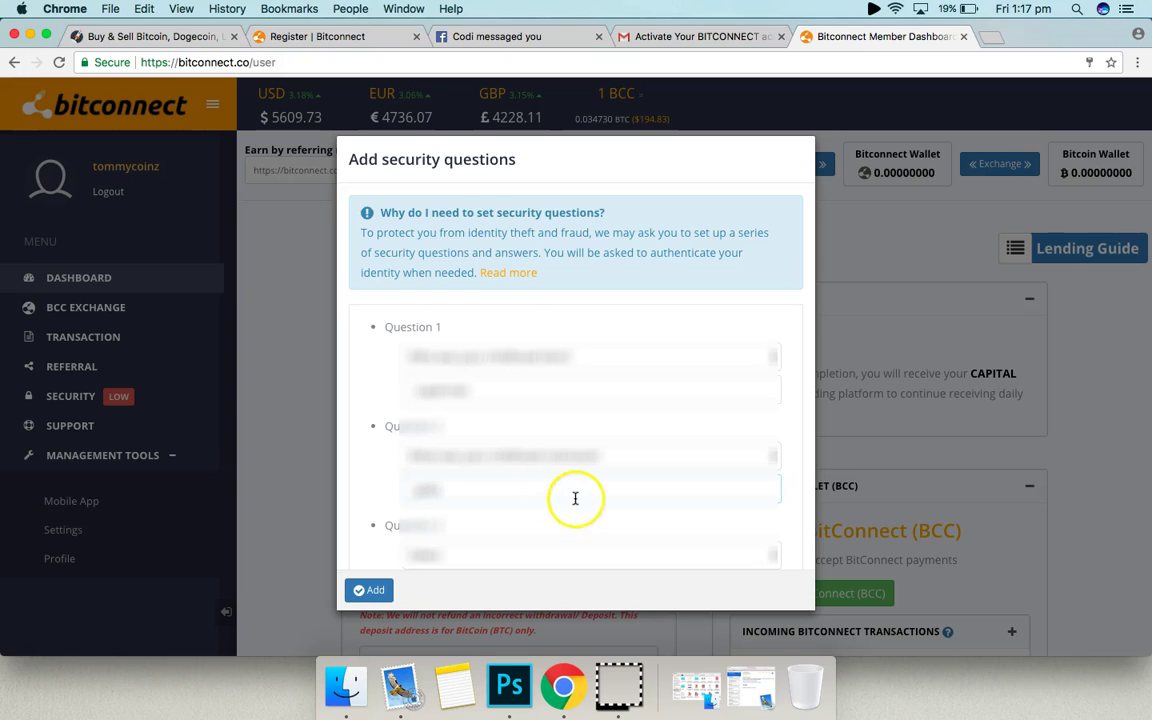
Choose the third security question and fill in its answer
scroll(576, 496, "down", 3)
left_click(535, 458)
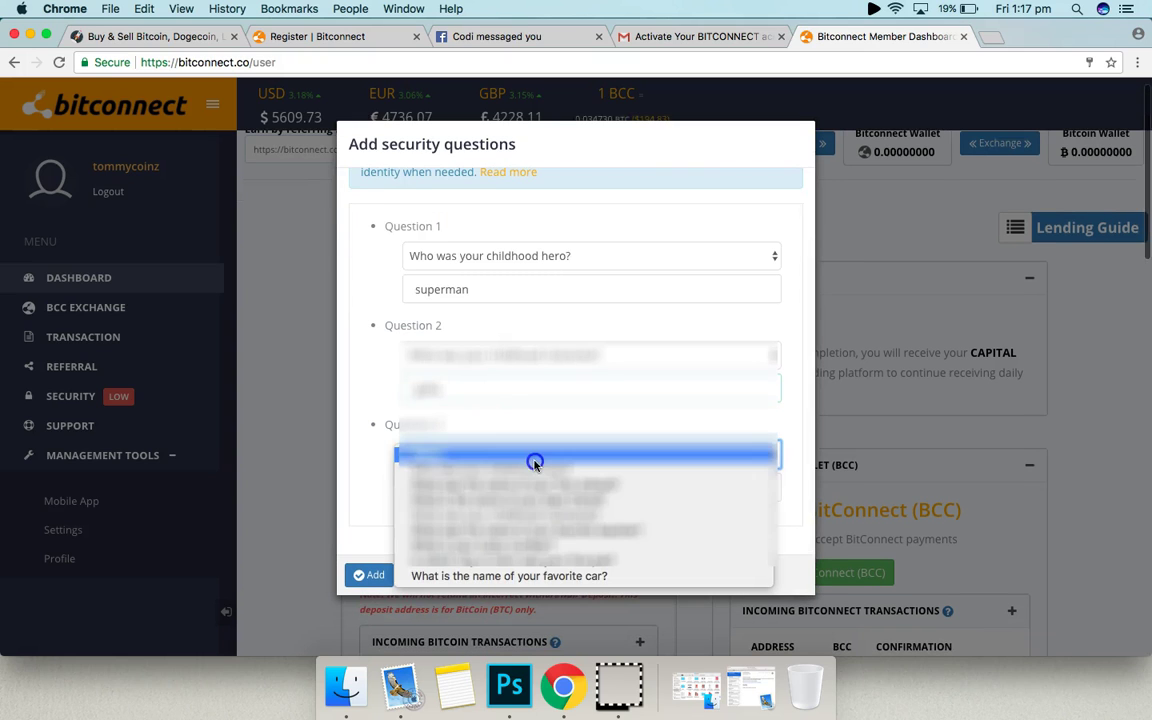
left_click(540, 545)
left_click(494, 491)
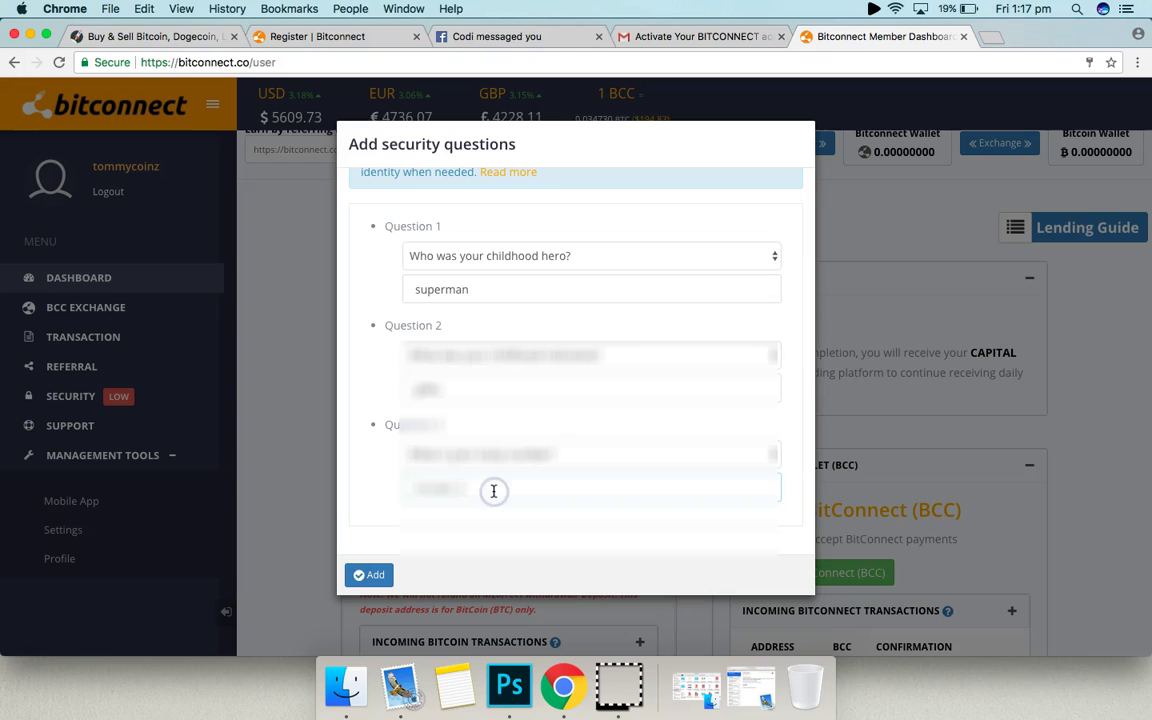
left_click(386, 484)
left_click(442, 504)
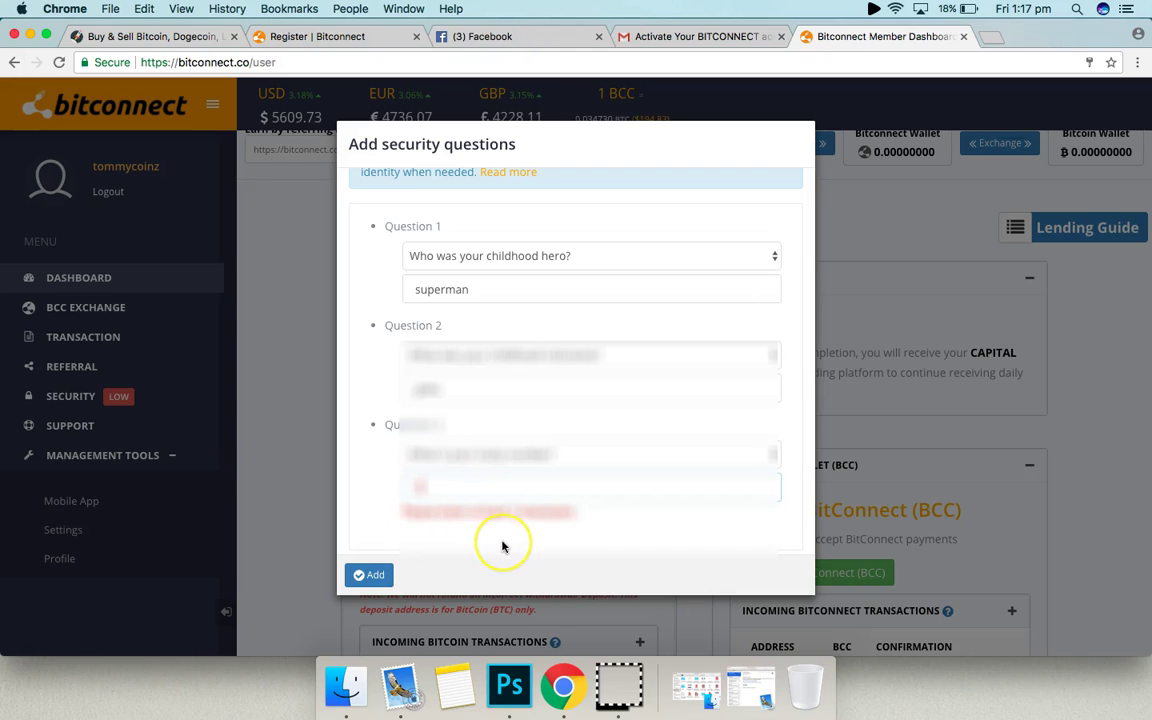
Add the three security questions and close the SUCCESS message
left_click(458, 545)
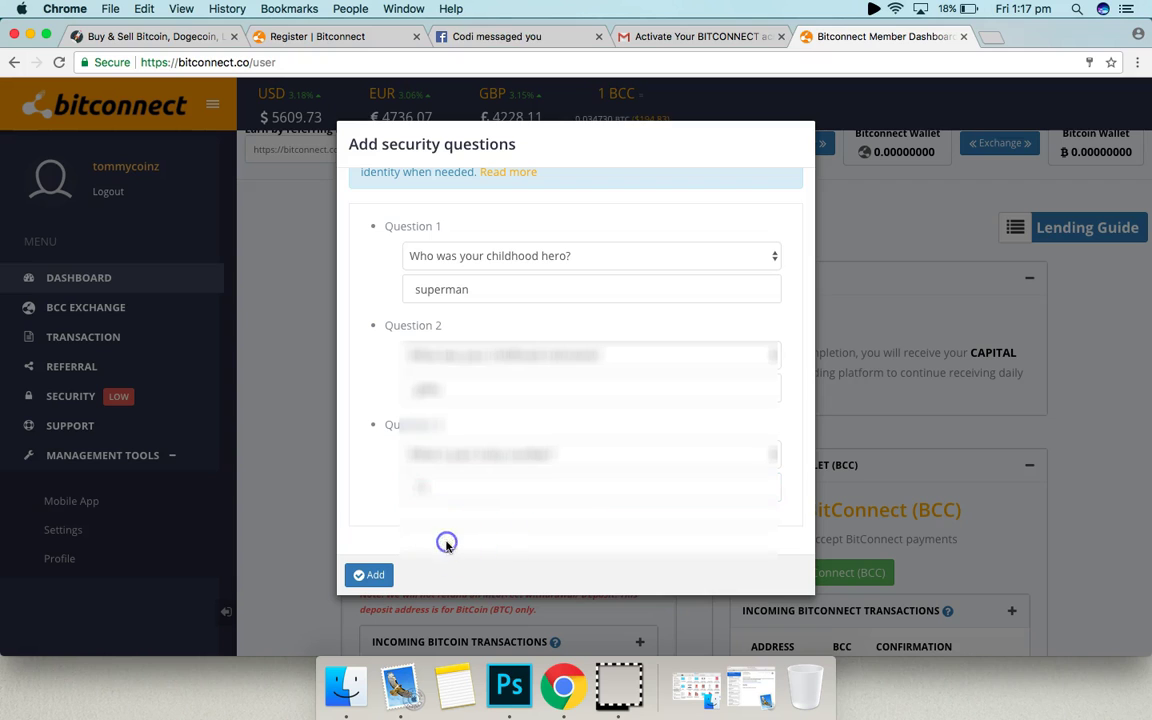
left_click(370, 574)
left_click(380, 424)
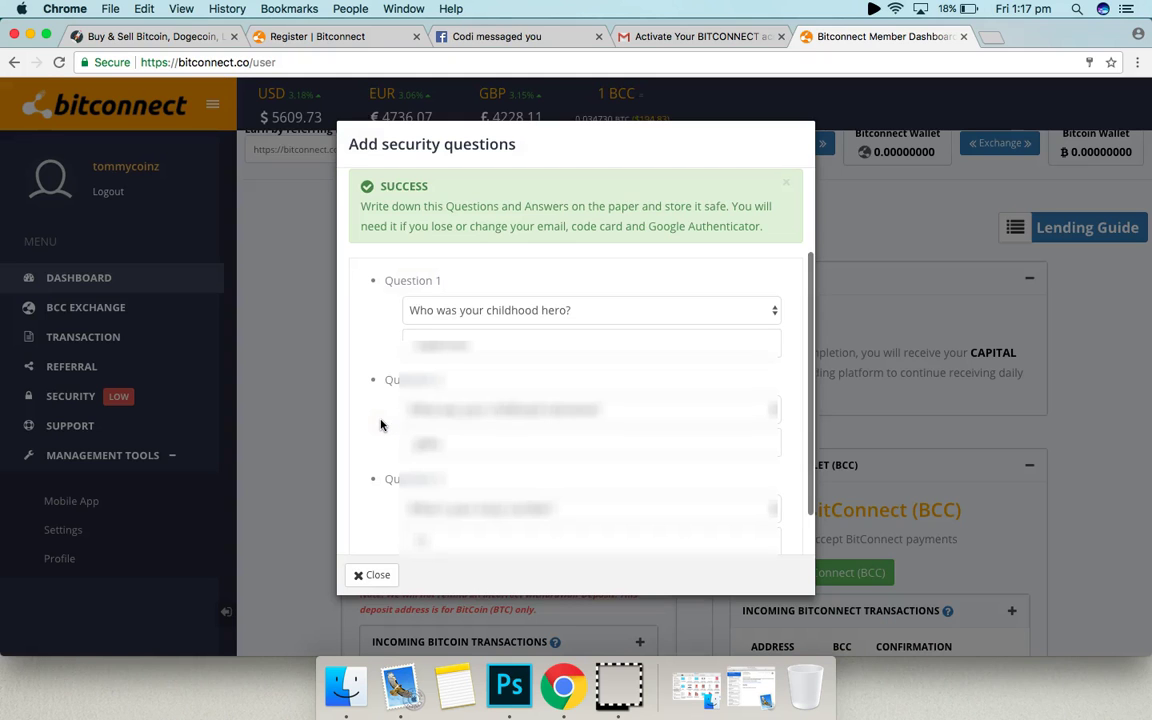
left_click(386, 314)
left_click(367, 574)
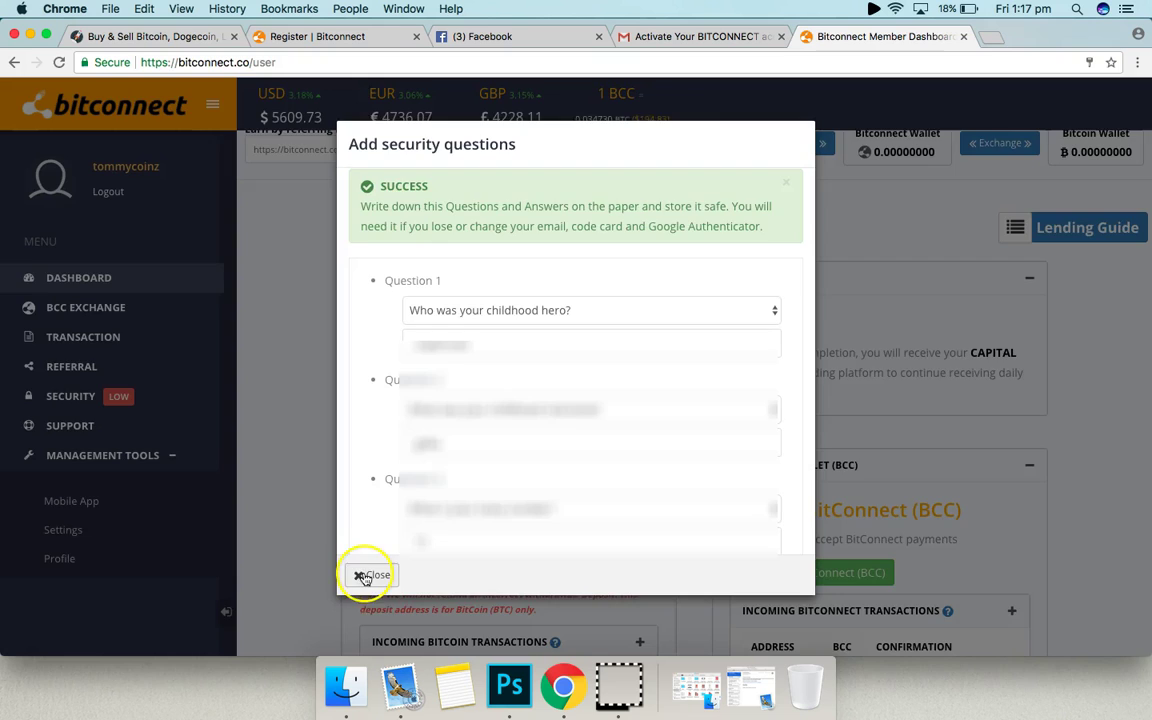
scroll(298, 355, "up", 1)
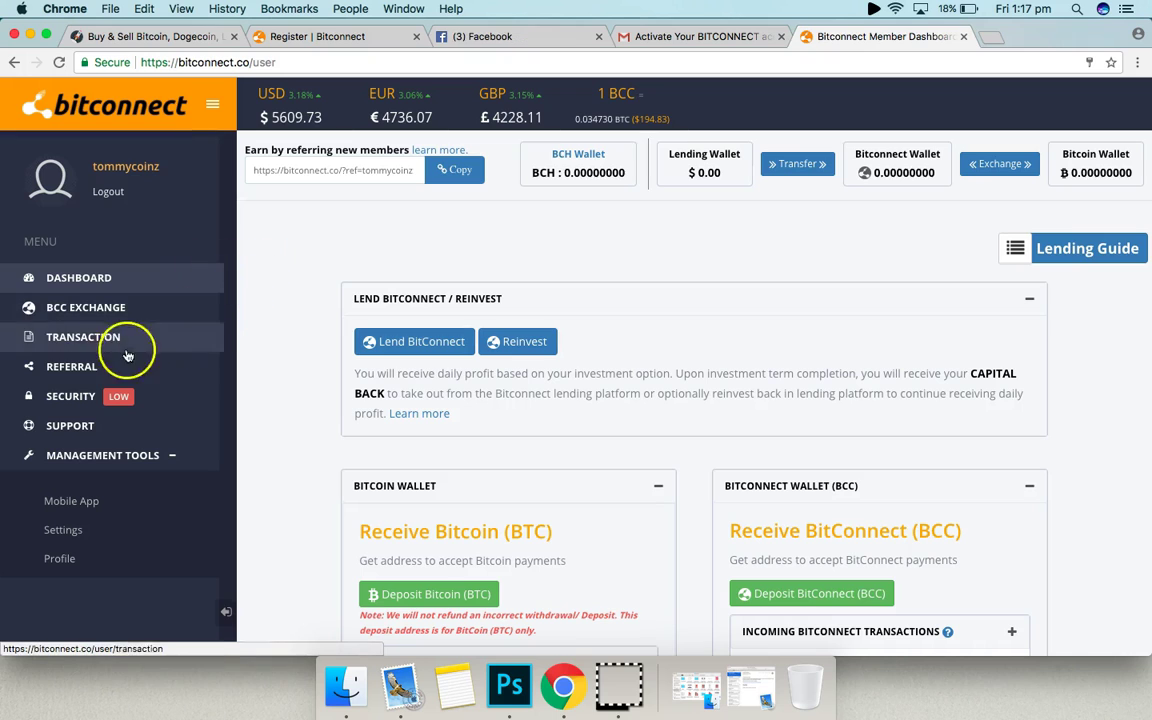
Open the Referral page and screenshot the SharkCoinClub sponsor card and marketing material with Cmd+Shift+4
left_click(60, 367)
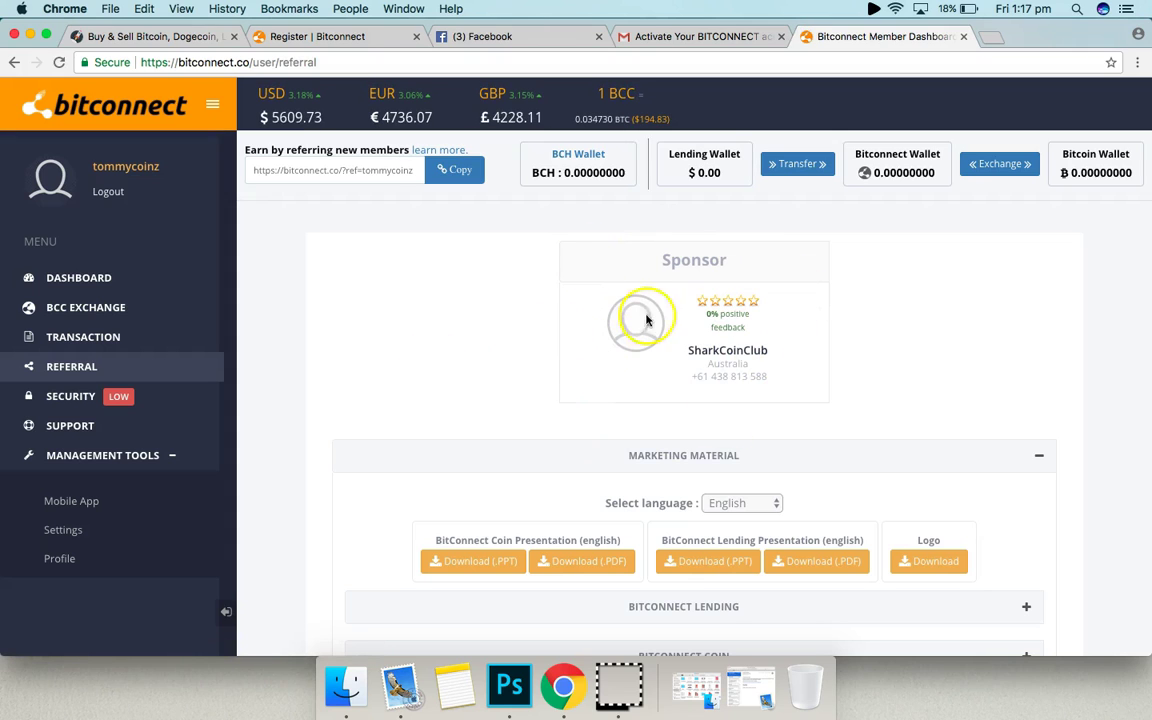
left_click_drag(684, 350, 790, 348)
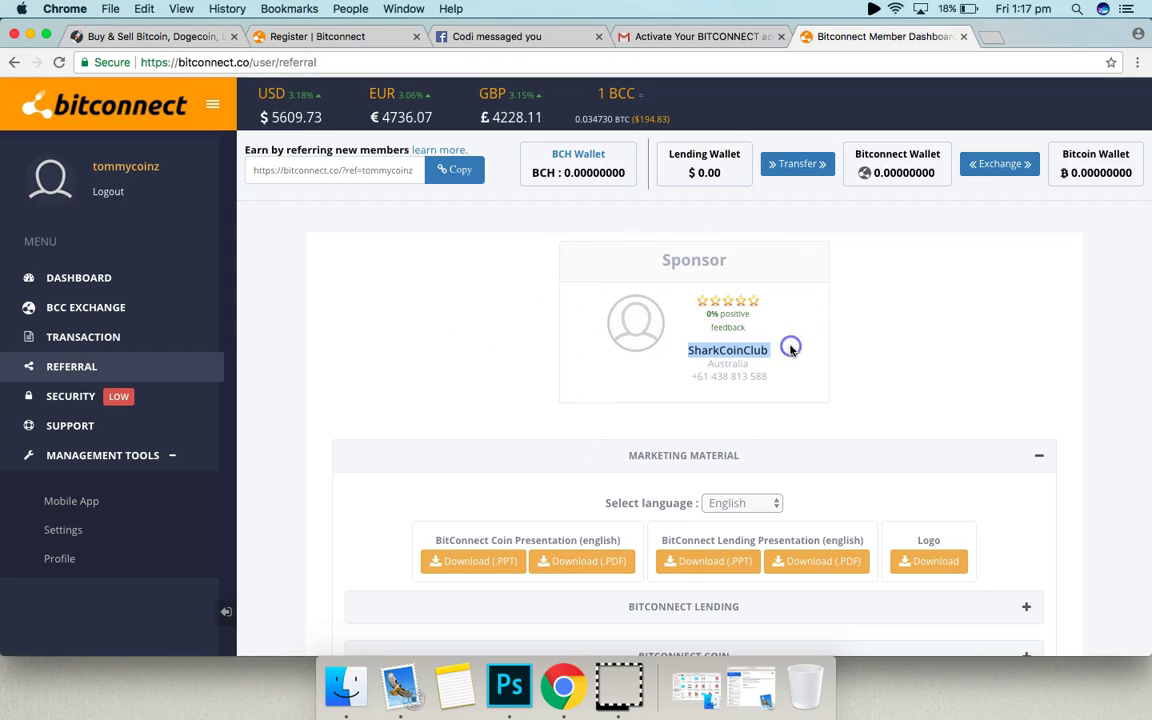
left_click(905, 342)
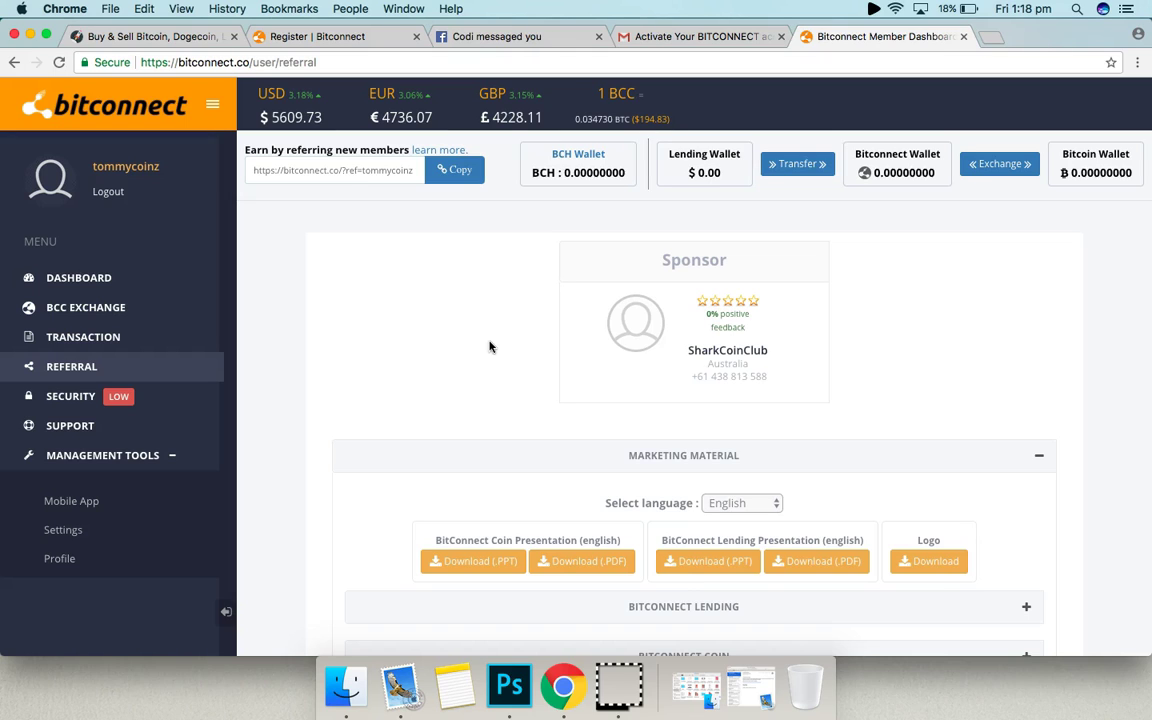
key("super+shift+4")
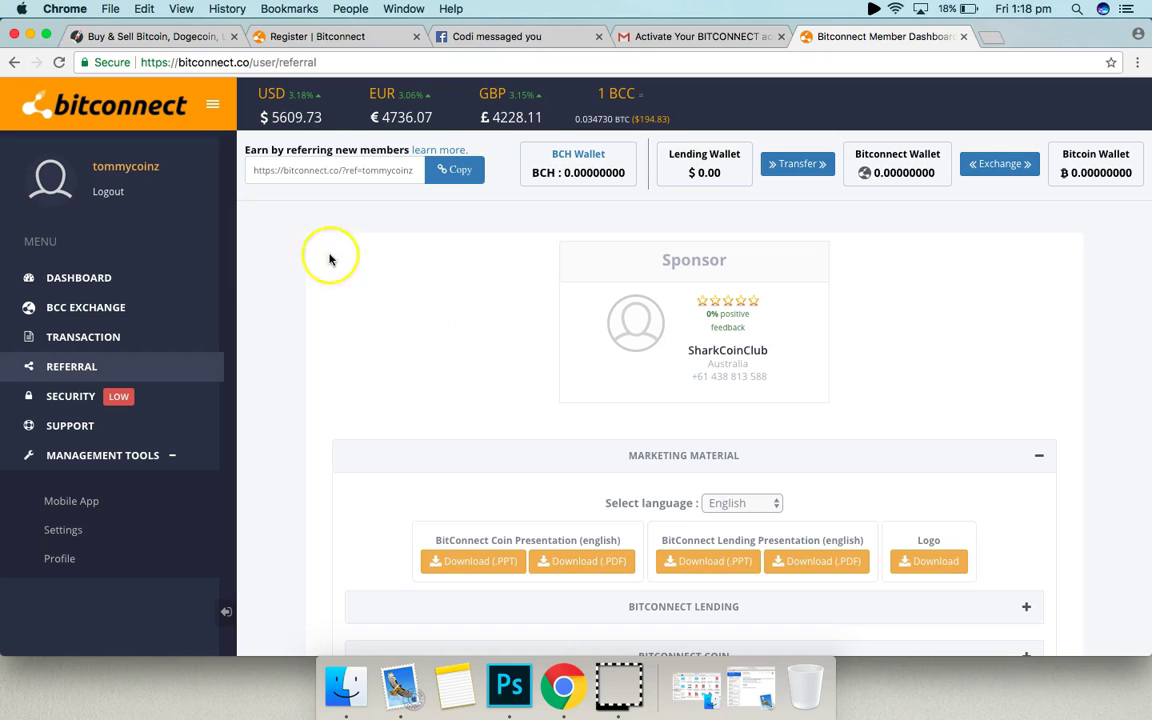
left_click_drag(263, 215, 995, 580)
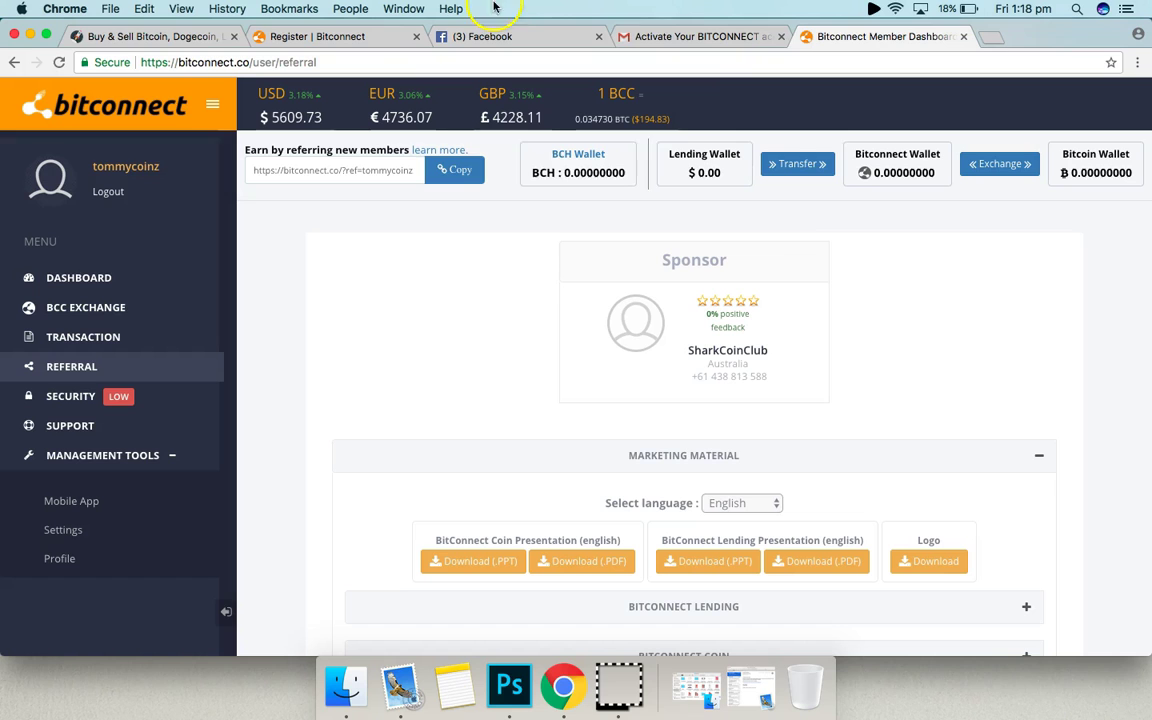
Search Facebook for 'the coin shark' and open The Coin Shark page
left_click(491, 37)
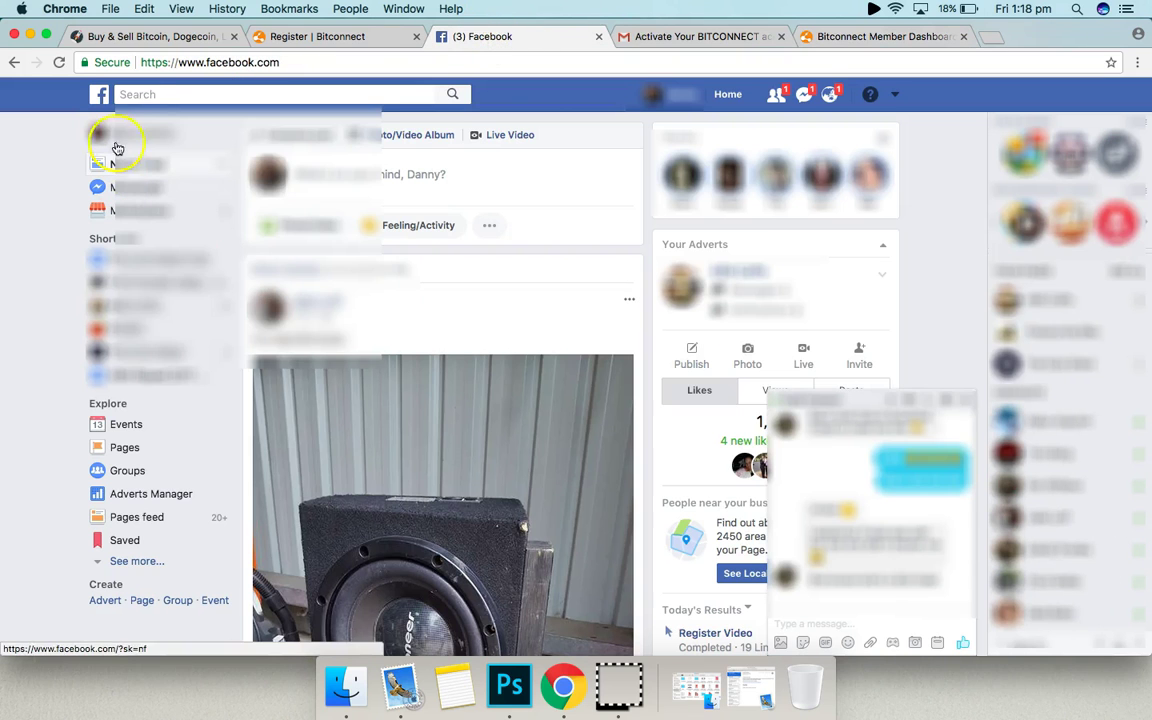
left_click(143, 94)
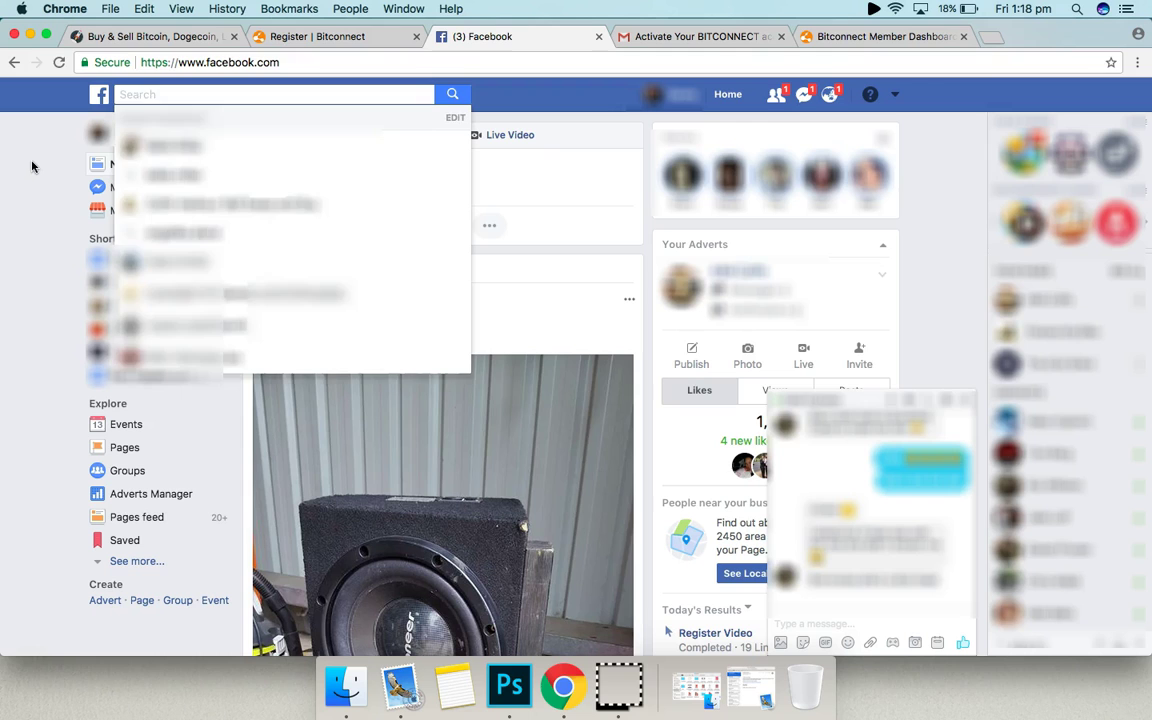
type("the coin")
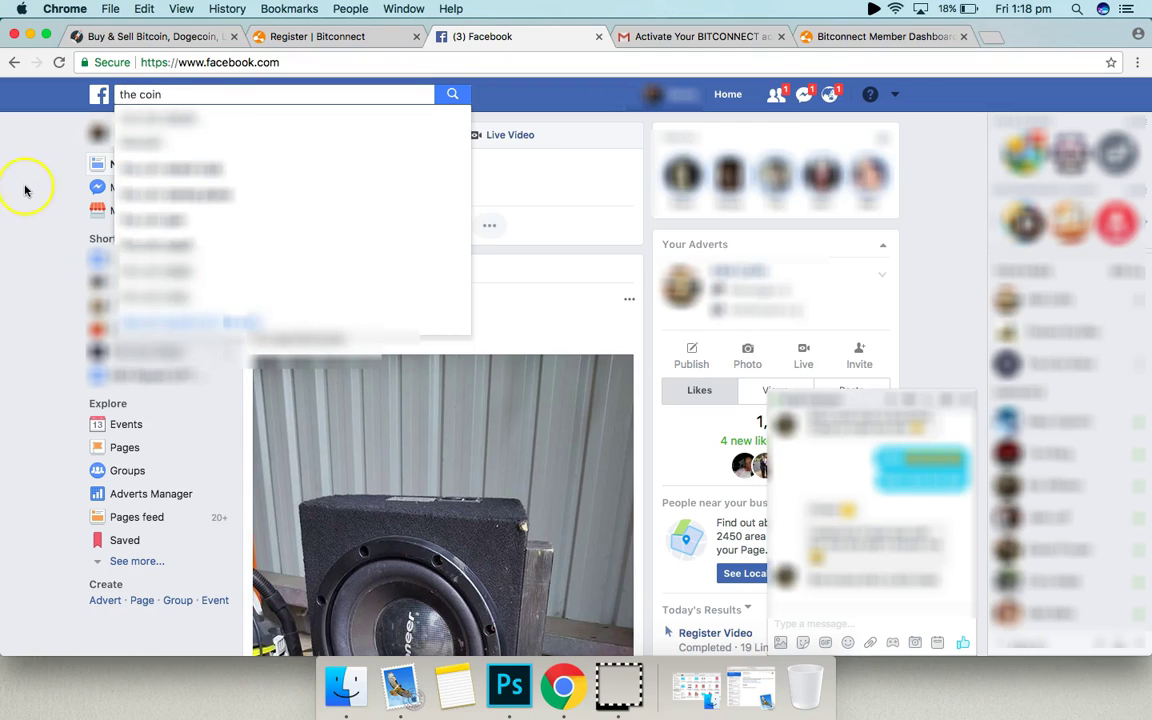
left_click(146, 122)
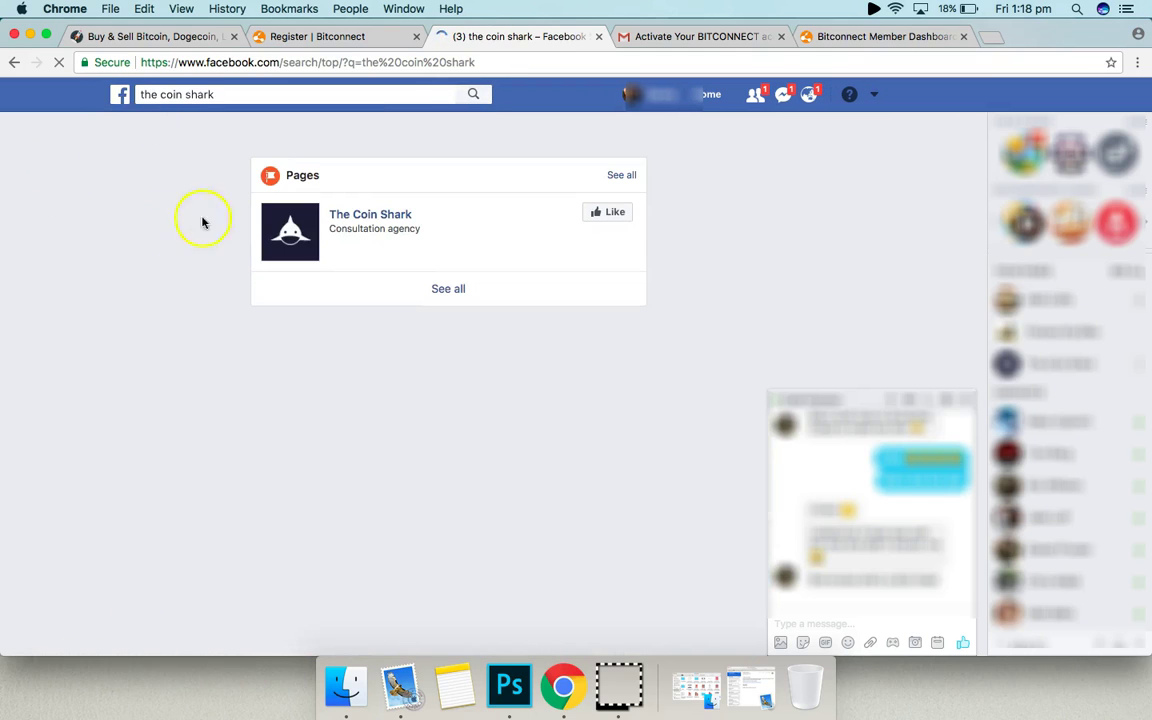
left_click(358, 214)
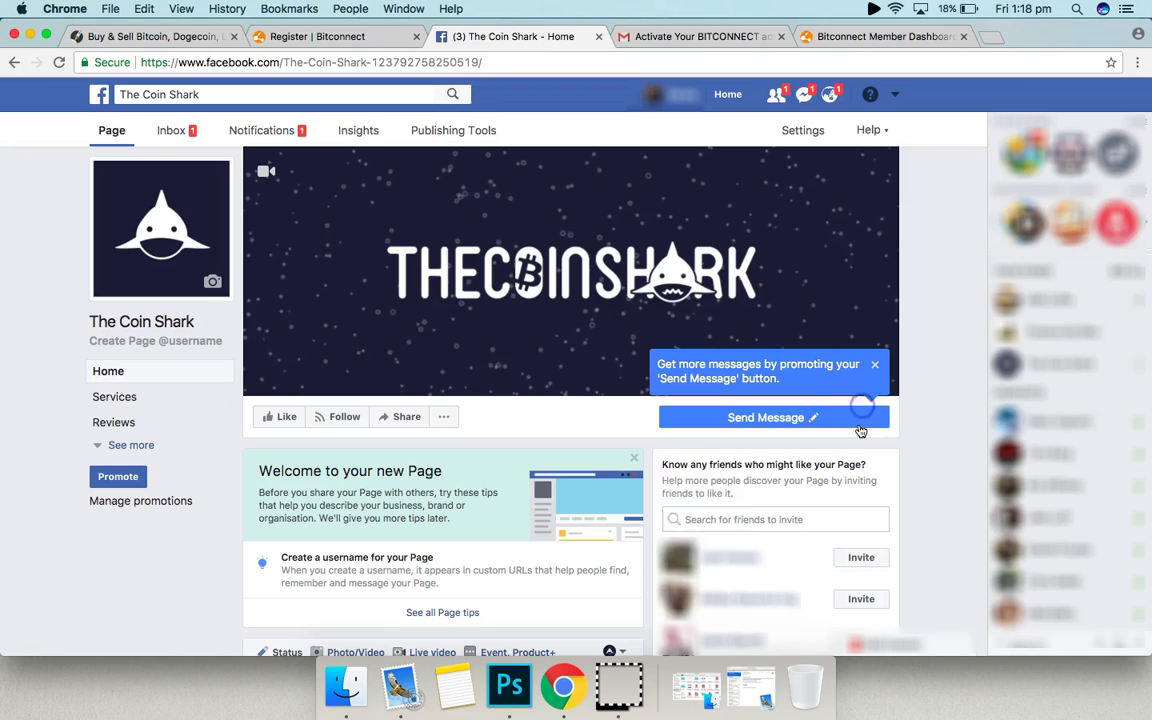
Dismiss the promotion tip and start a Send Message test chat with The Coin Shark
left_click(876, 364)
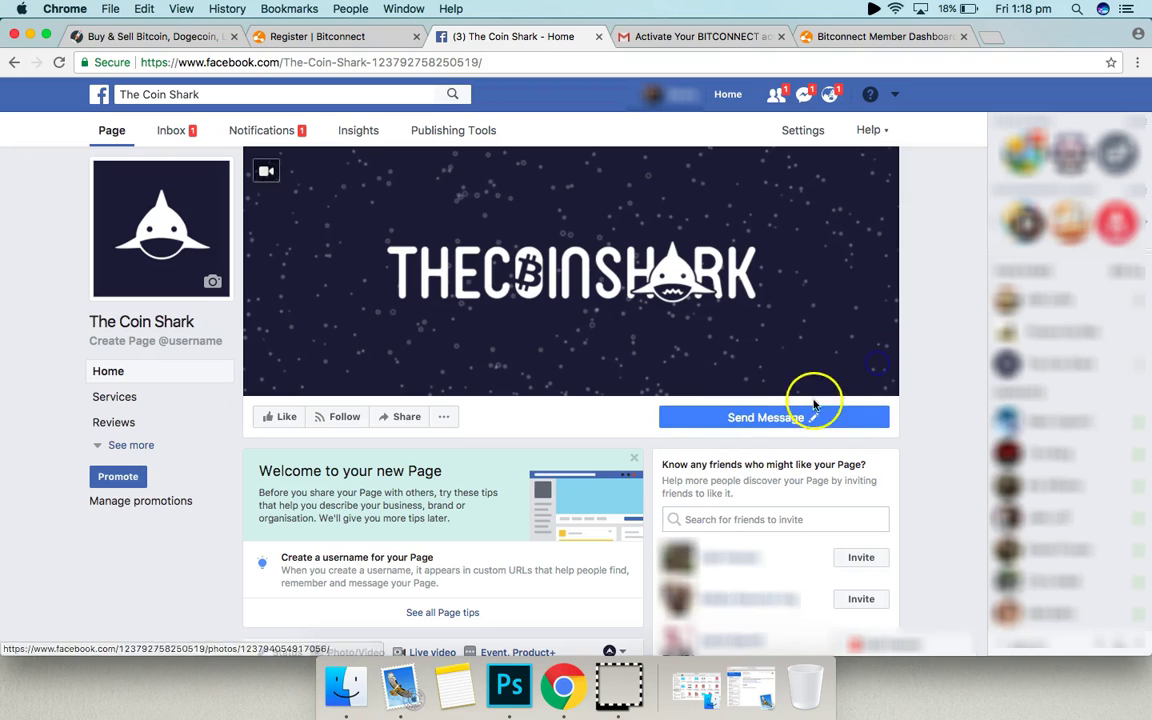
left_click(813, 415)
left_click(694, 504)
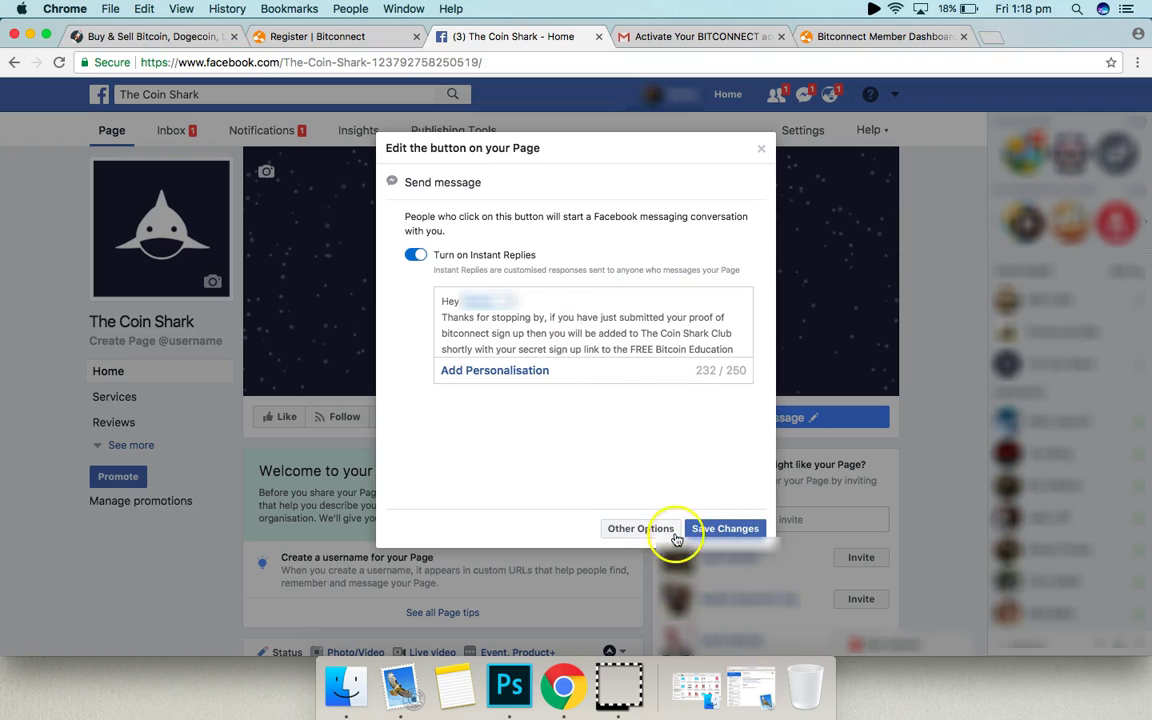
left_click(760, 149)
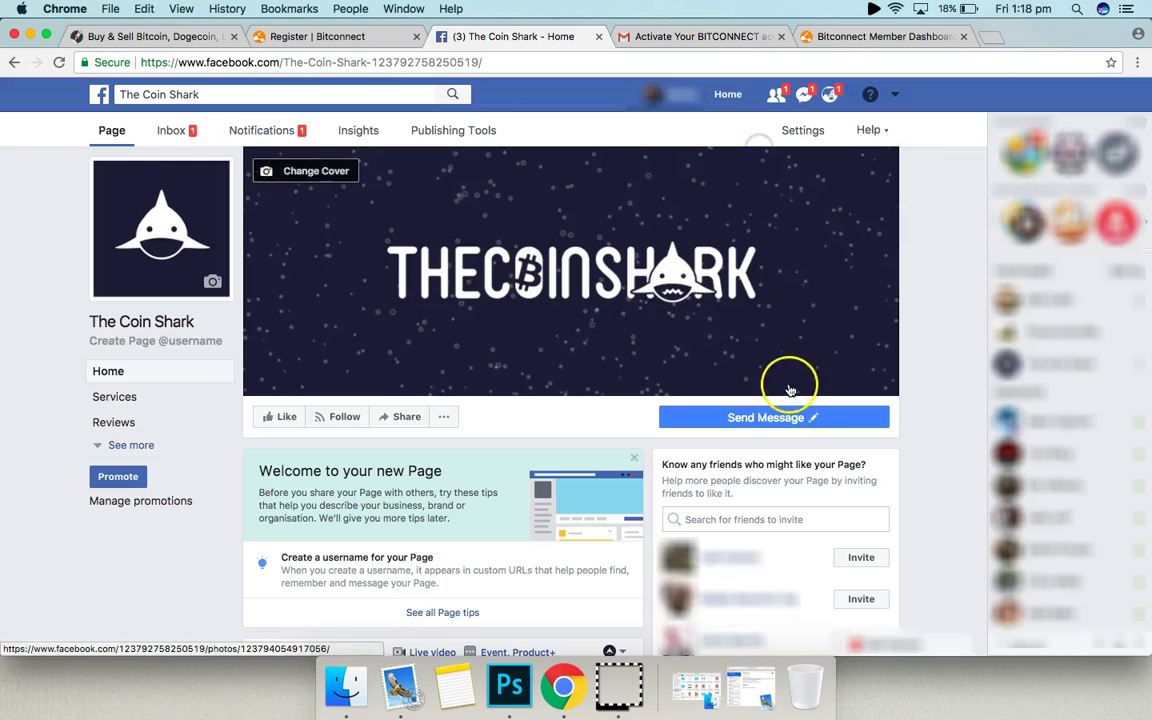
left_click(764, 415)
left_click(764, 415)
left_click(697, 413)
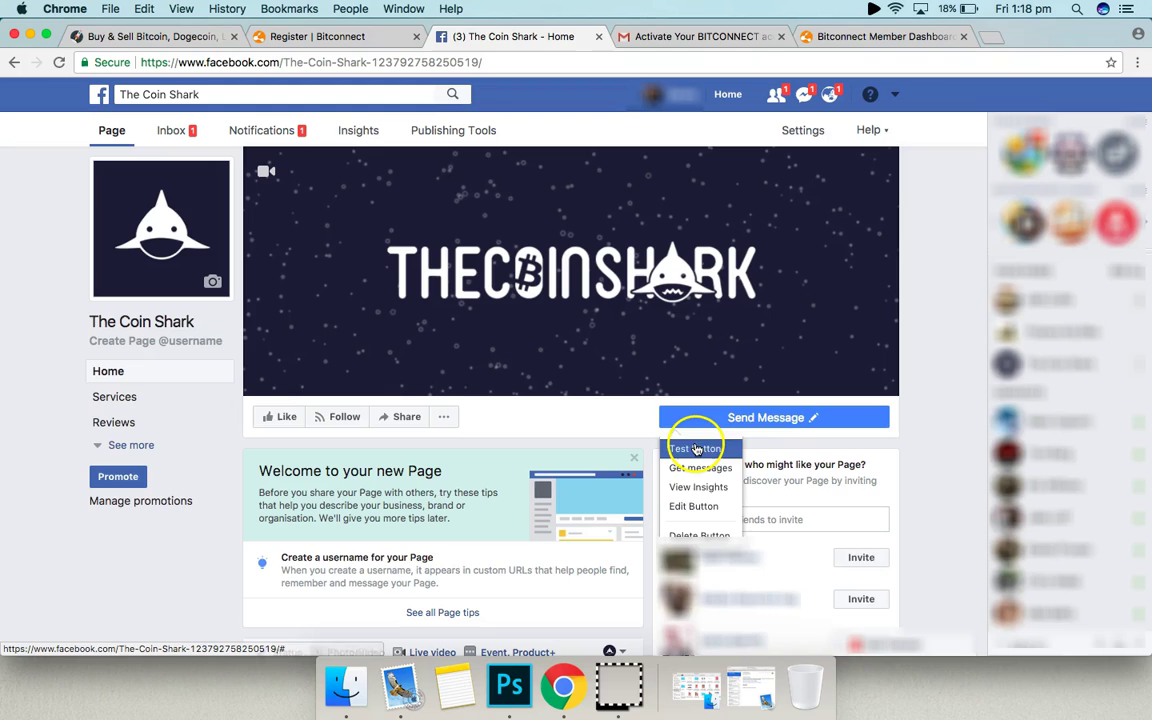
left_click(697, 449)
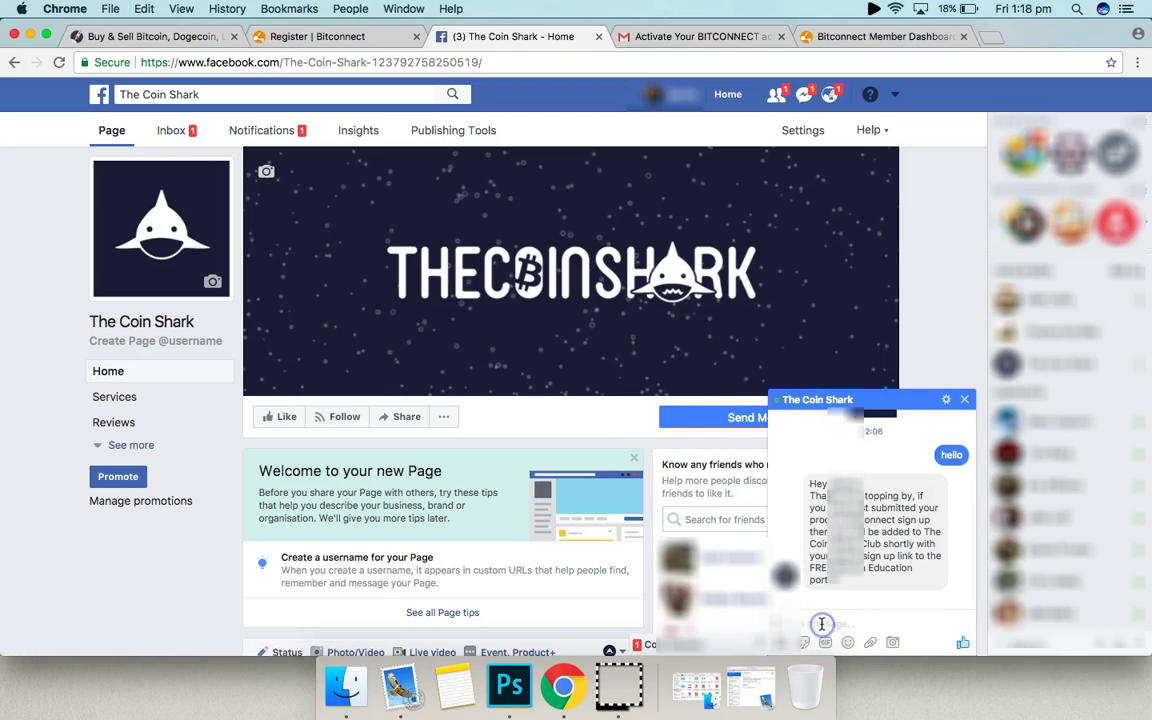
Send the 1.18.02 pm Desktop screenshot as a photo in the chat
left_click(825, 642)
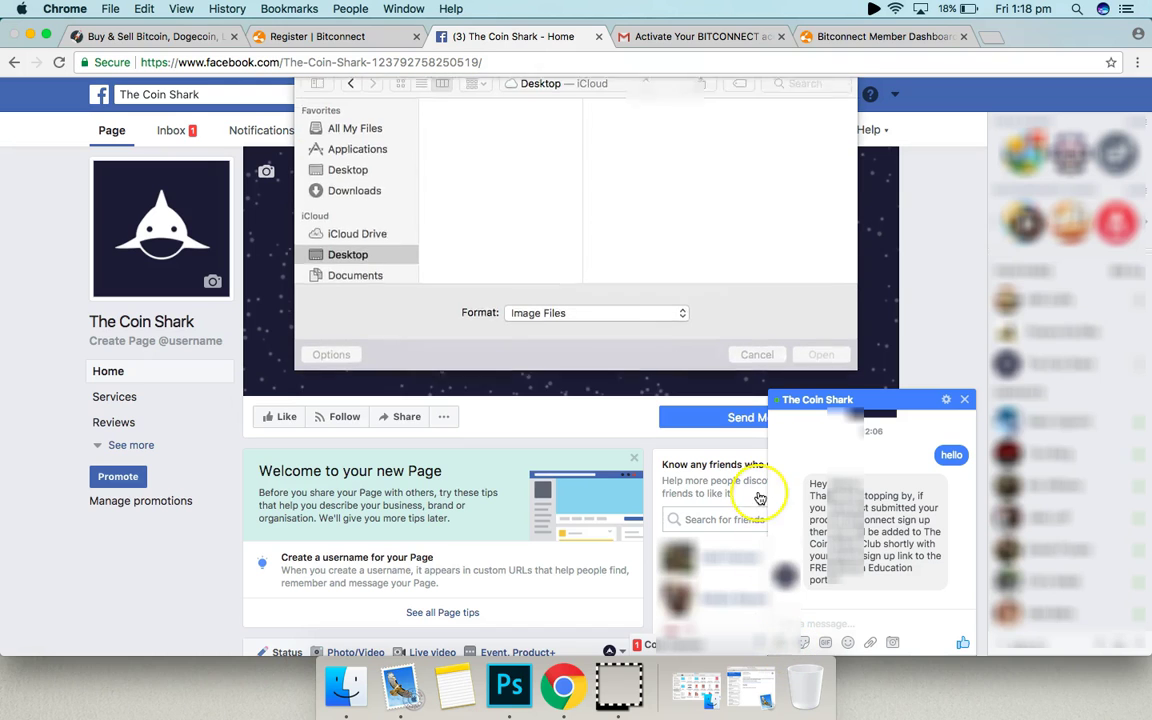
scroll(494, 200, "down", 10)
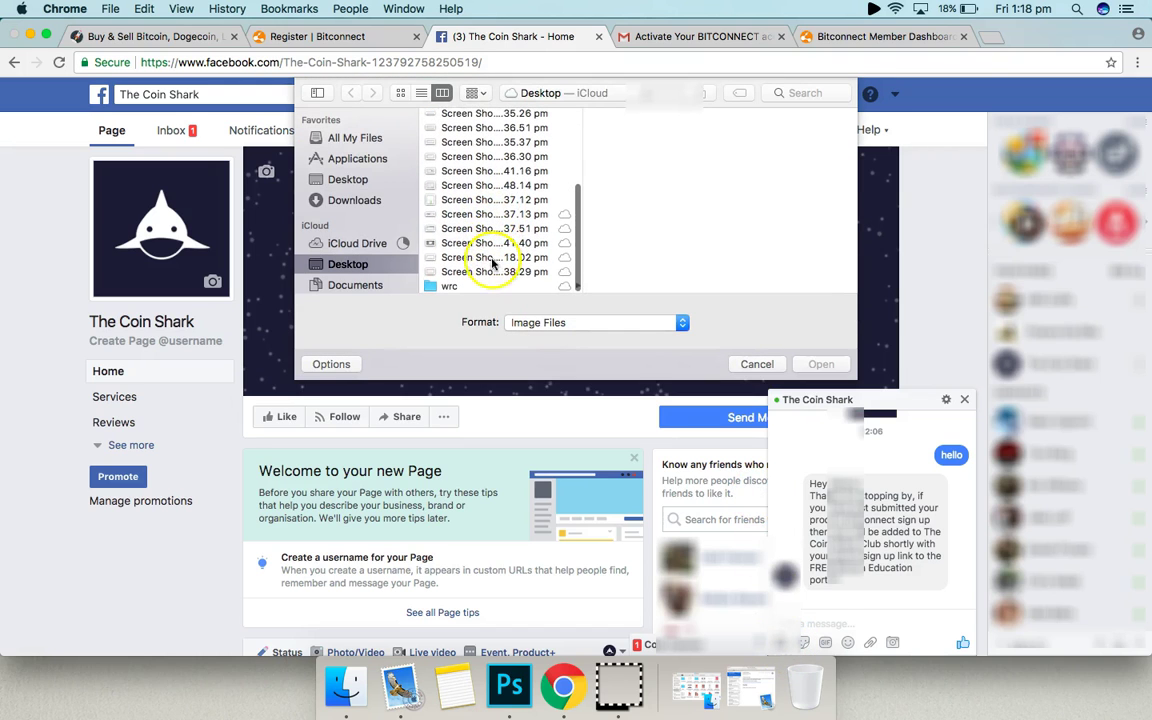
left_click(494, 272)
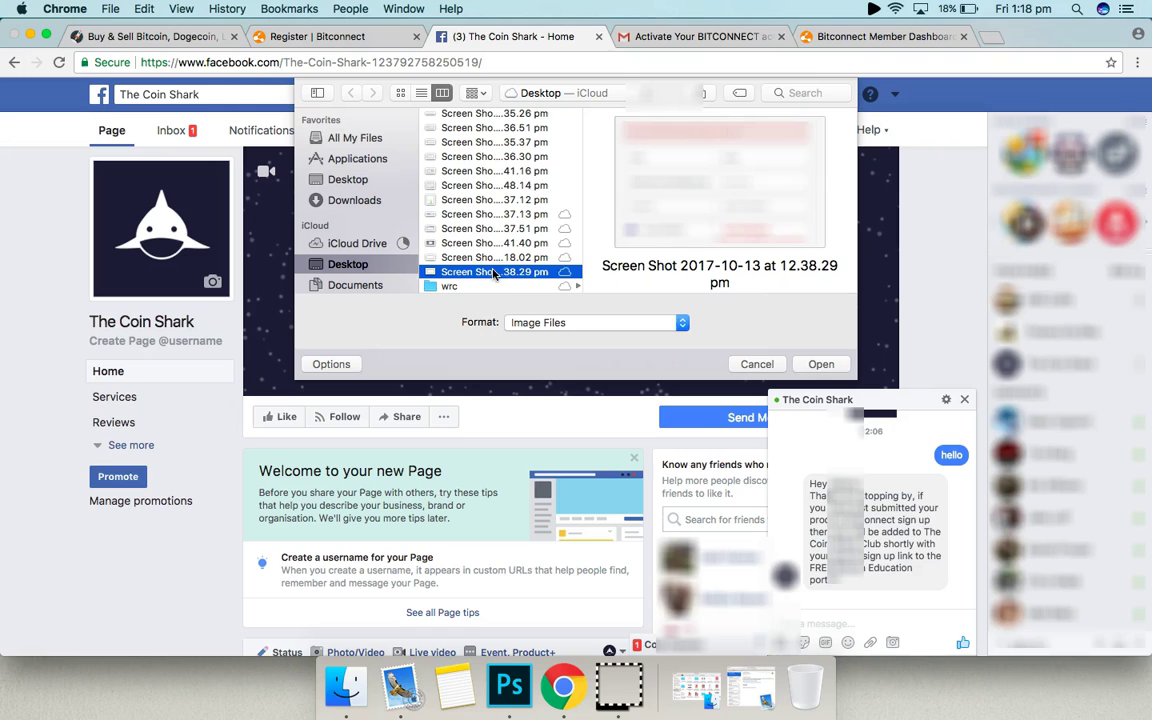
key("Up")
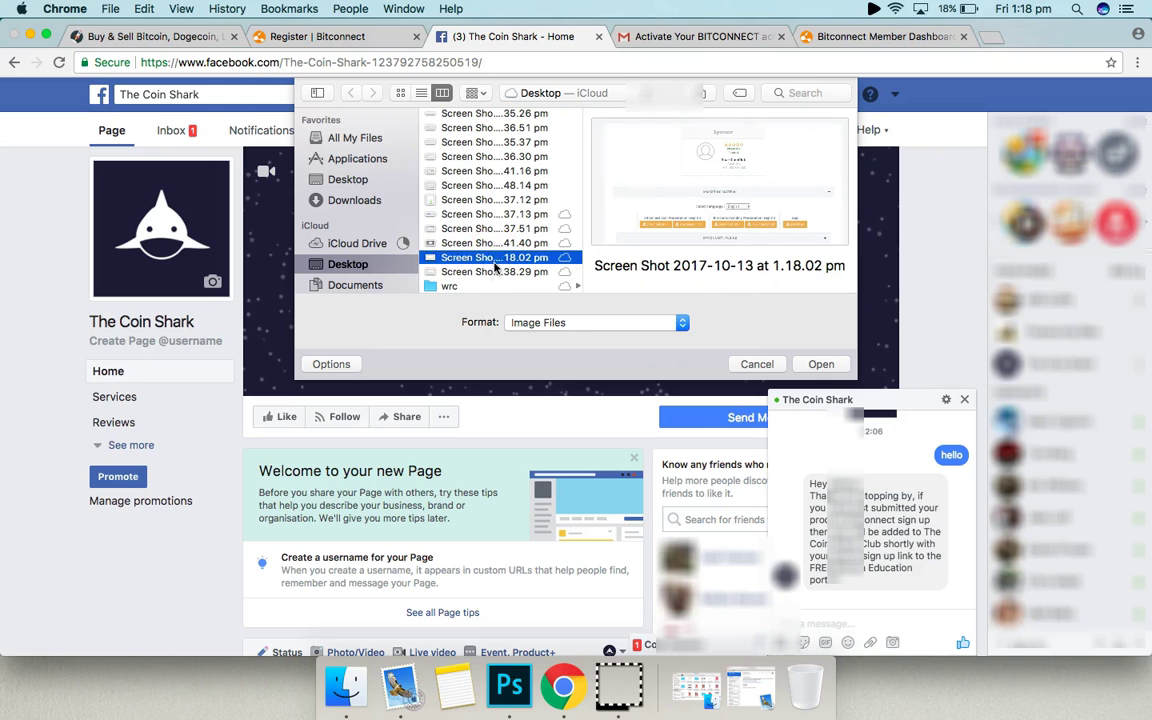
double_click(494, 262)
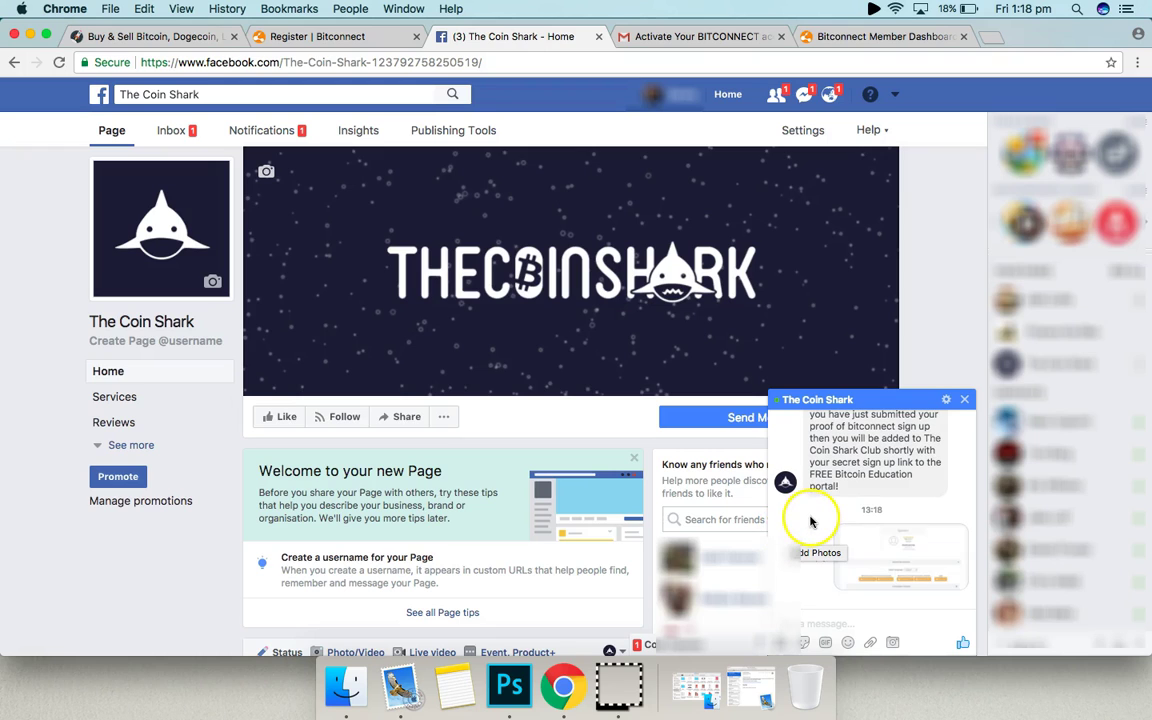
Check the sent screenshot in the chat by viewing it full size and closing it
left_click(866, 617)
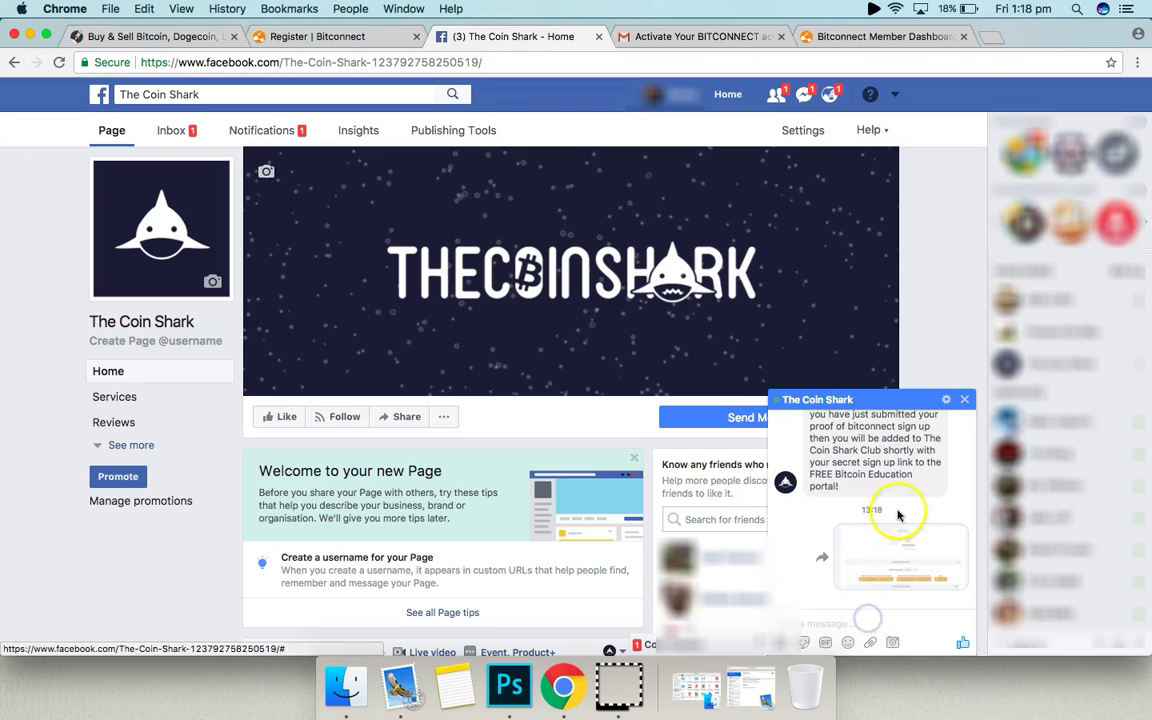
scroll(931, 507, "up", 2)
left_click_drag(810, 455, 862, 497)
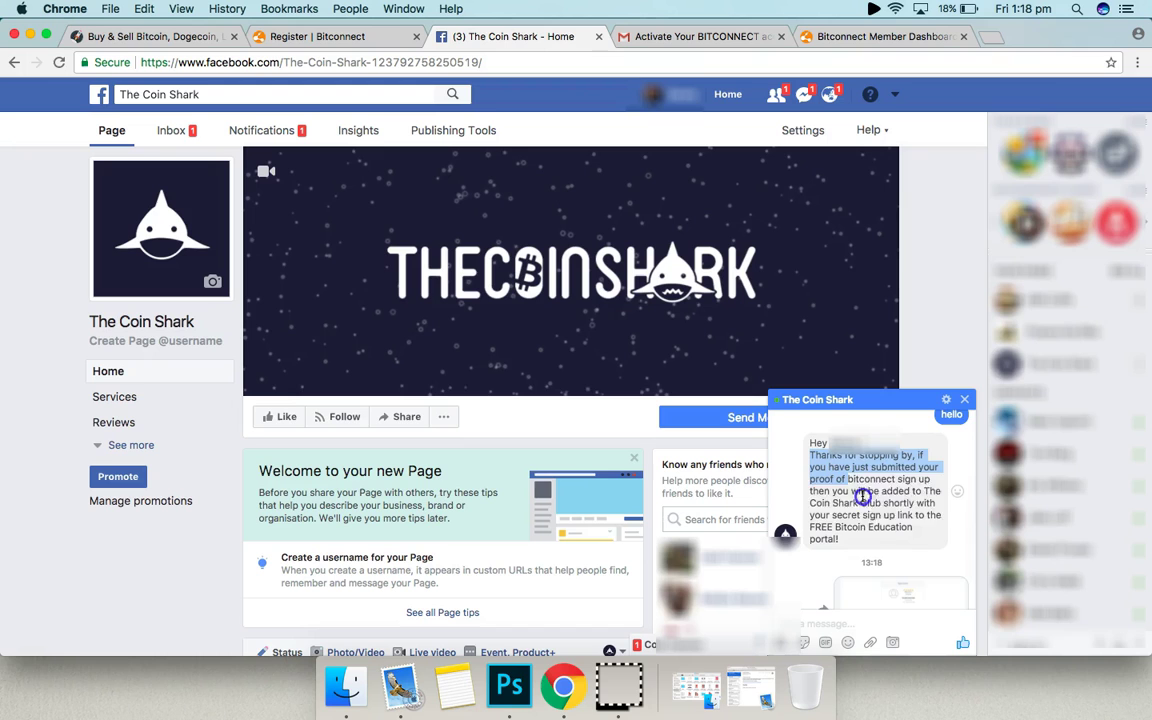
left_click(881, 521)
scroll(881, 521, "down", 2)
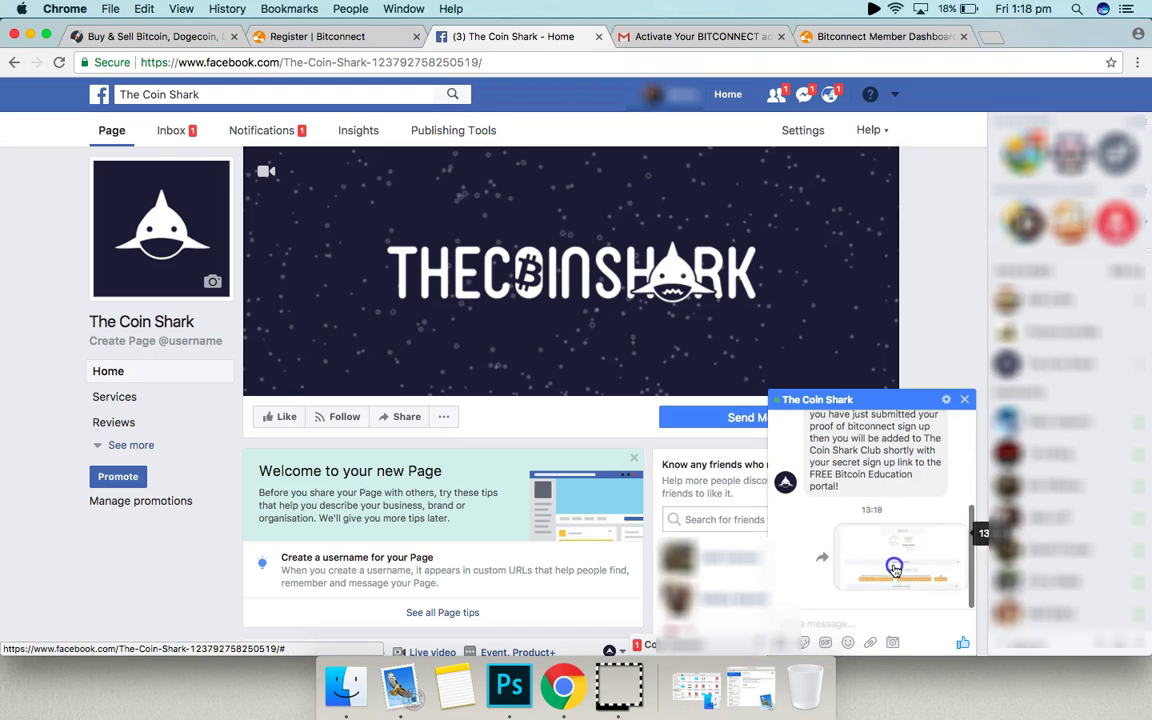
left_click(895, 568)
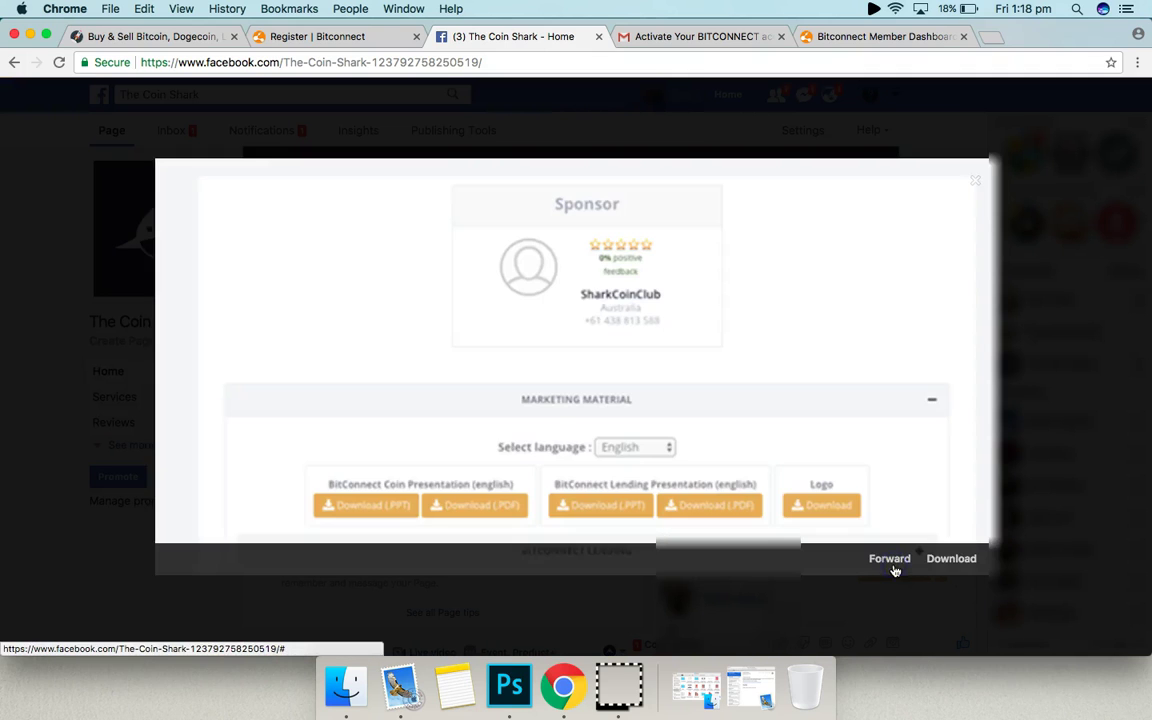
left_click(978, 179)
left_click(904, 625)
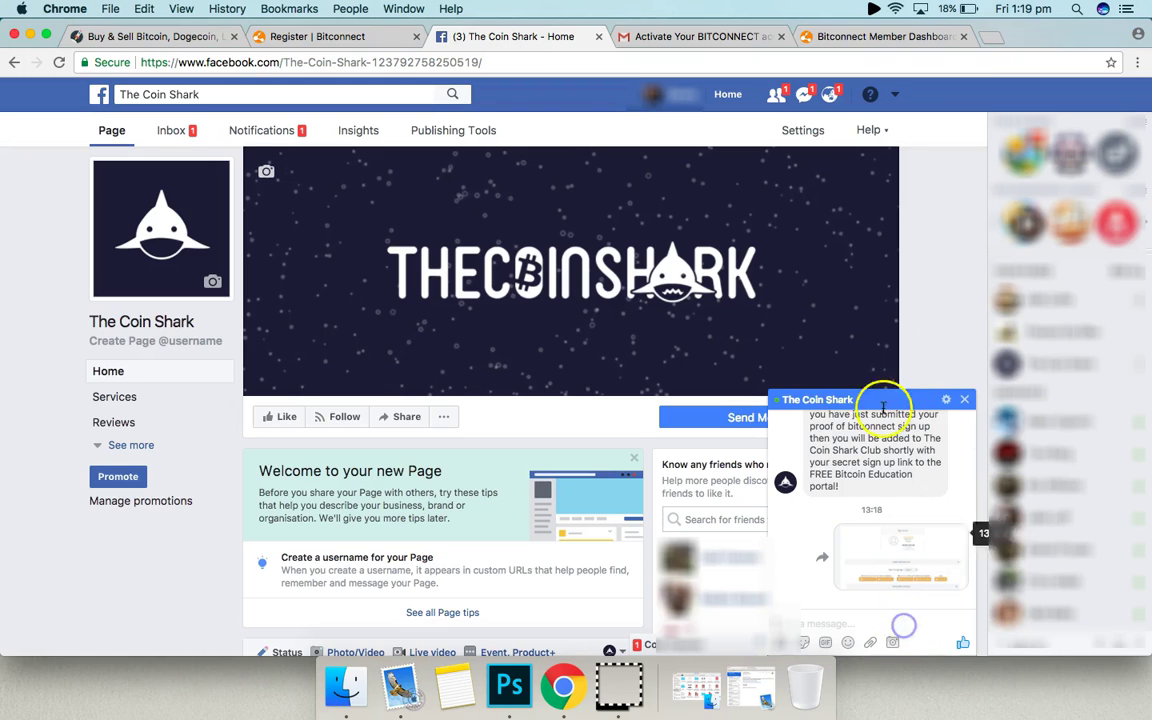